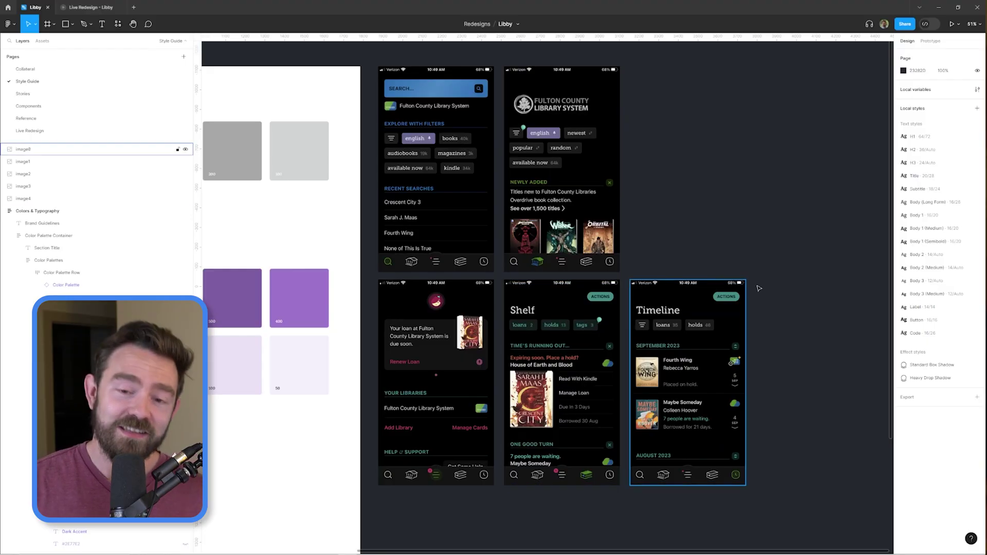
Scroll through the Accent and Semantic colour palettes
scroll(690, 223, down, 3)
scroll(690, 245, up, 2)
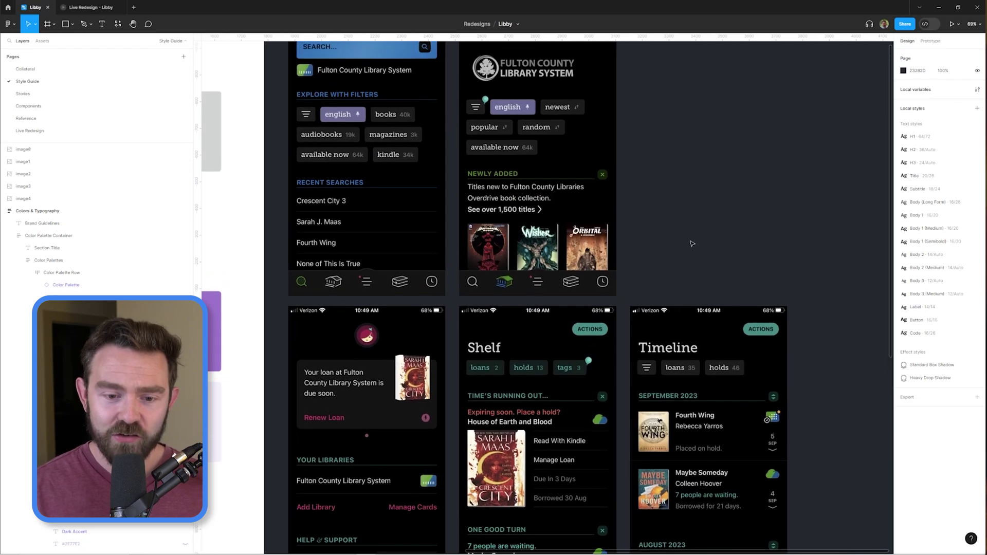
scroll(750, 251, up, 1)
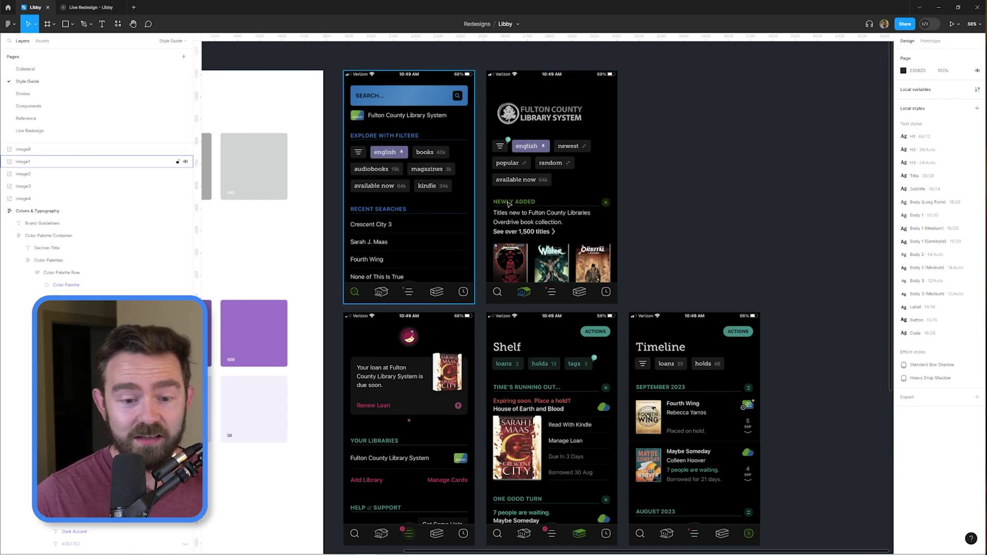
scroll(535, 221, down, 3)
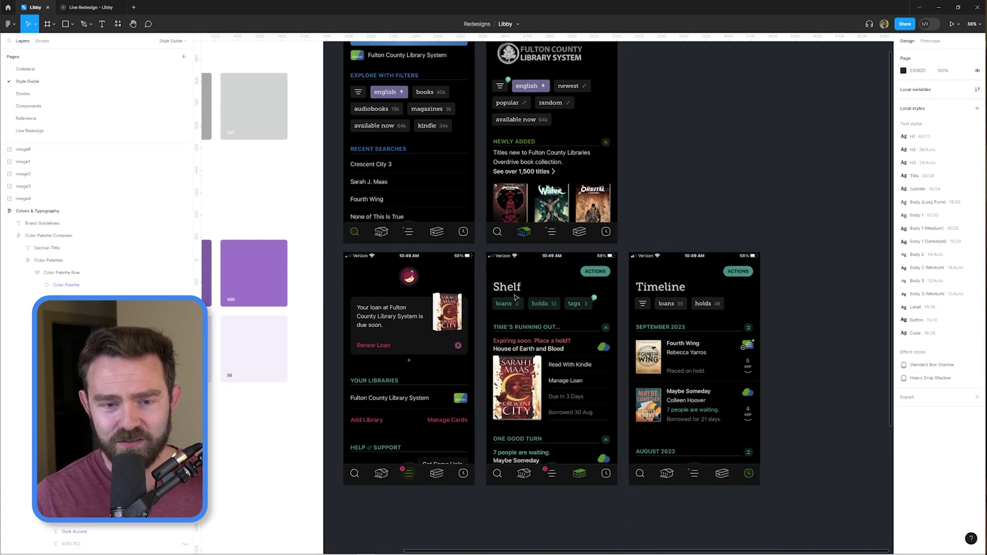
scroll(663, 298, down, 3)
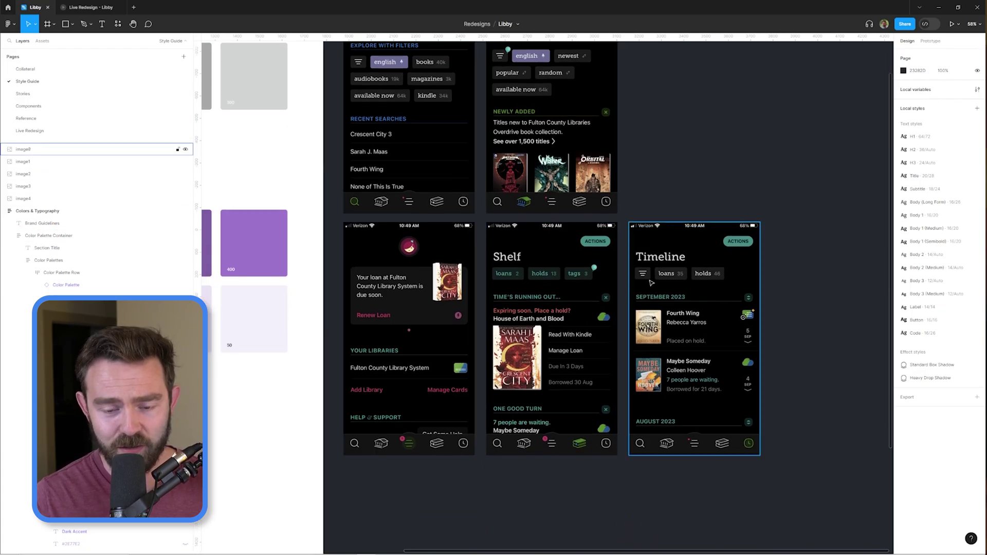
scroll(679, 216, up, 6)
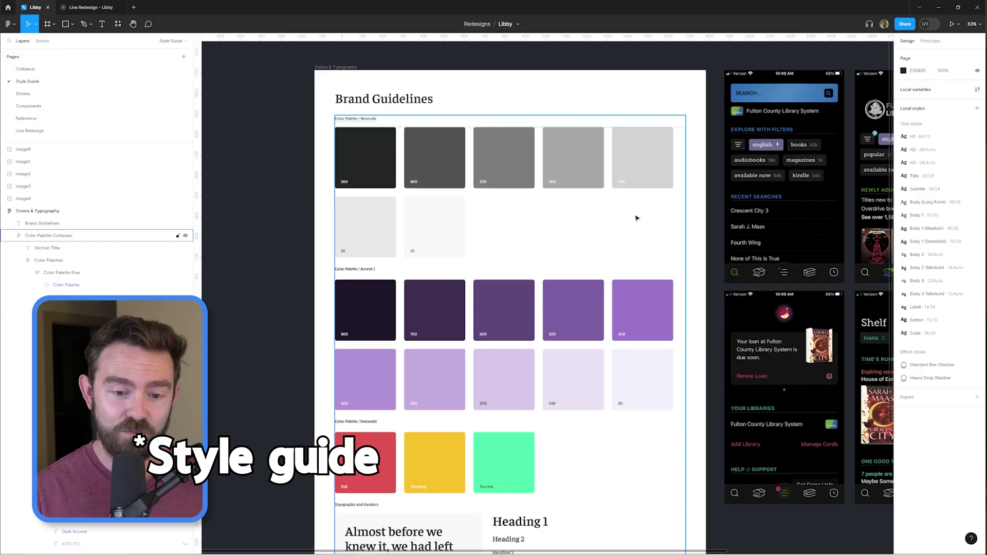
Move to the Live Redesign page with the user stories, icon set and empty phone frame
scroll(636, 218, down, 3)
drag(686, 174, 568, 236)
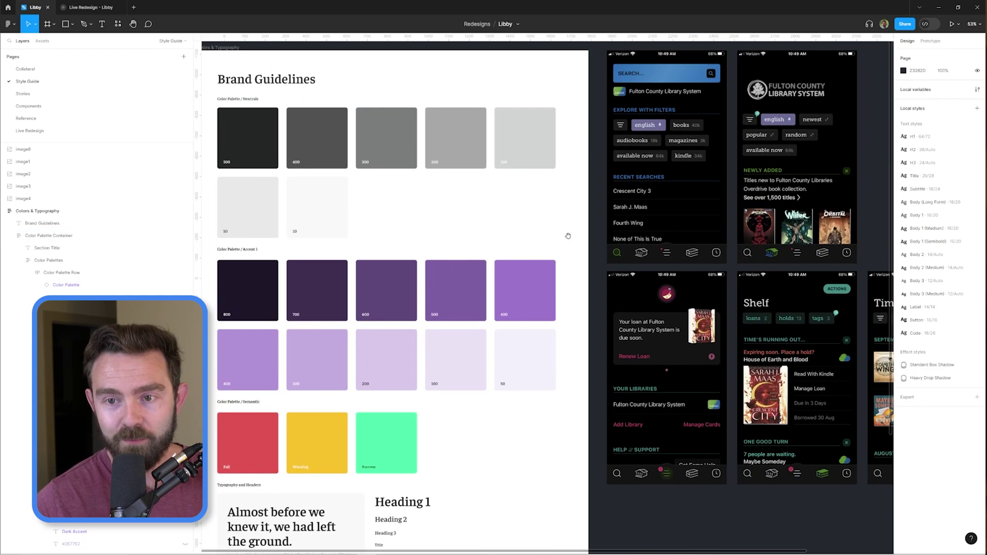
scroll(630, 210, left, 5)
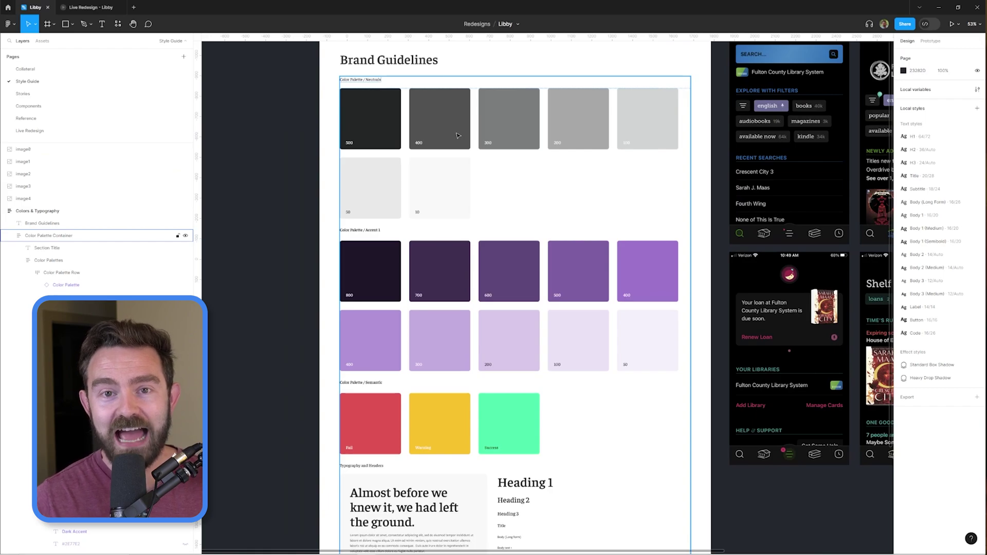
scroll(566, 221, down, 1)
ctrl+scroll(555, 216, up, 3)
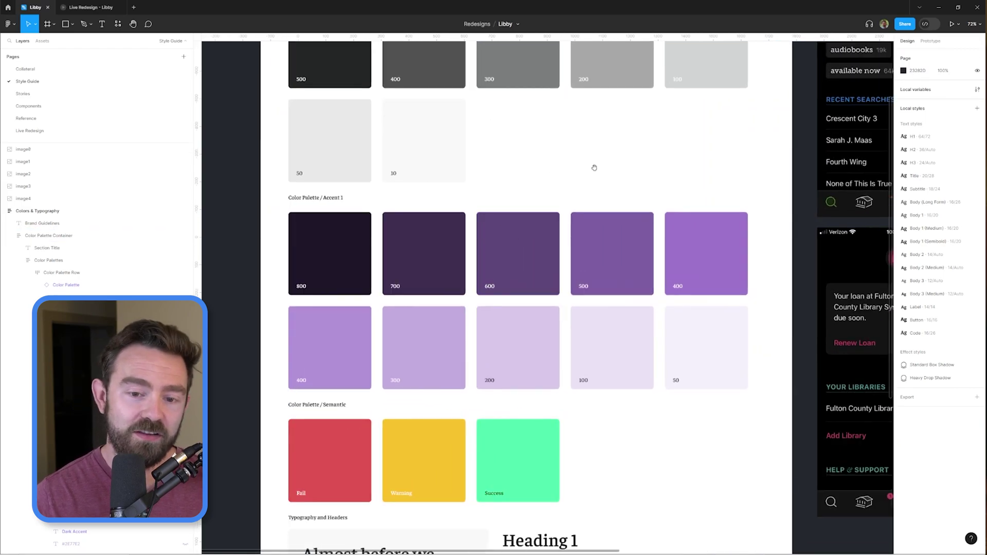
ctrl+scroll(553, 213, up, 2)
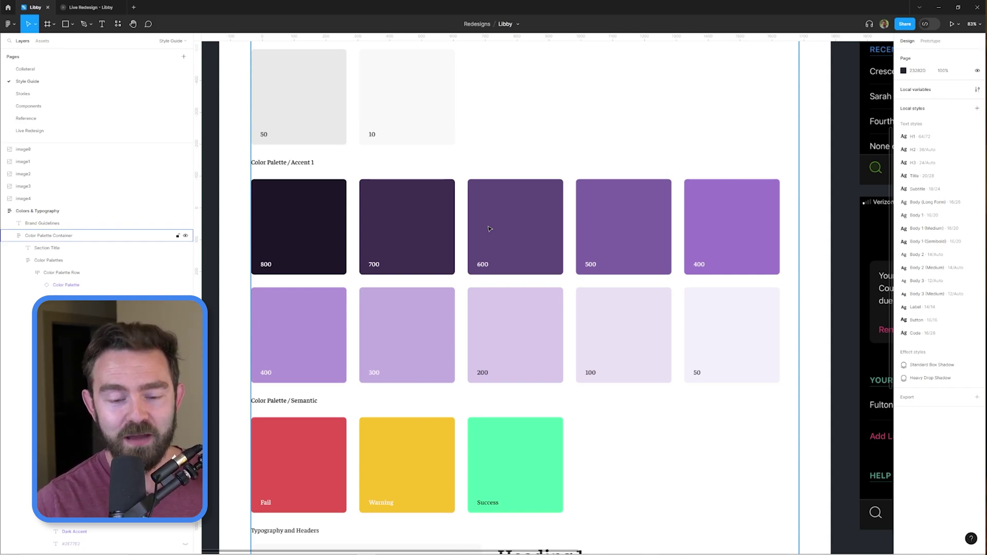
scroll(490, 229, down, 5)
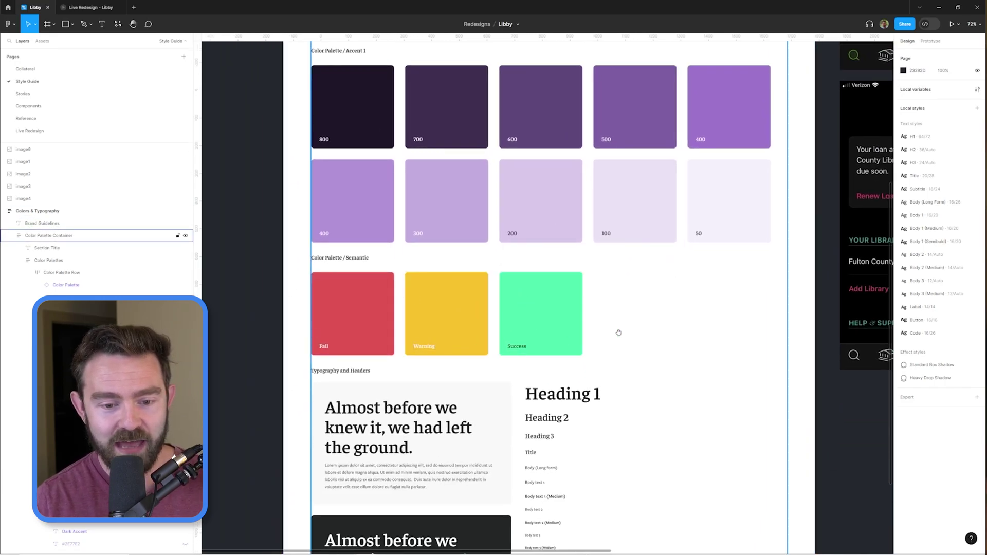
scroll(618, 332, down, 3)
scroll(591, 286, up, 3)
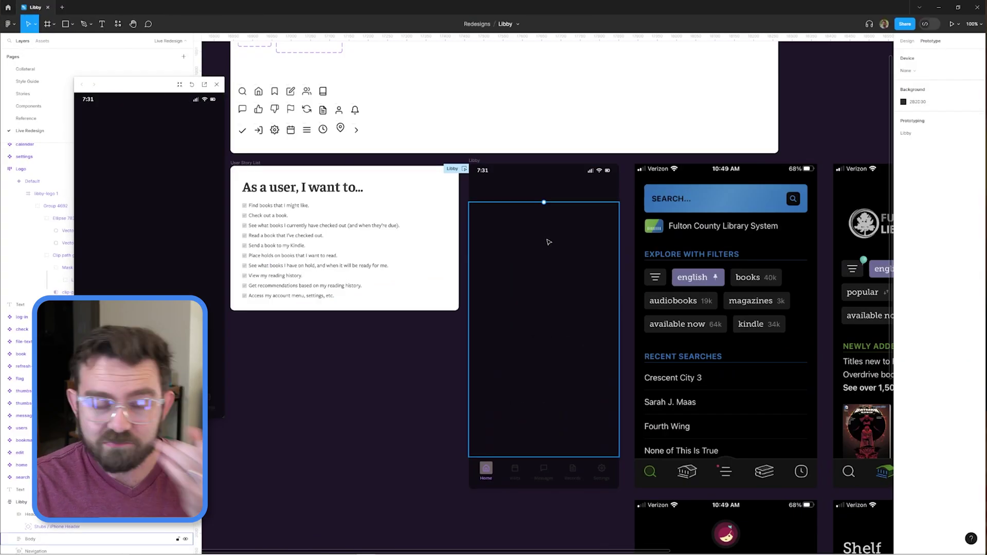
Relabel the Nav Item variants' Home text as Shelf, Search, Discover, History and Settings
scroll(659, 301, up, 2)
scroll(539, 418, down, 5)
ctrl+click(522, 390)
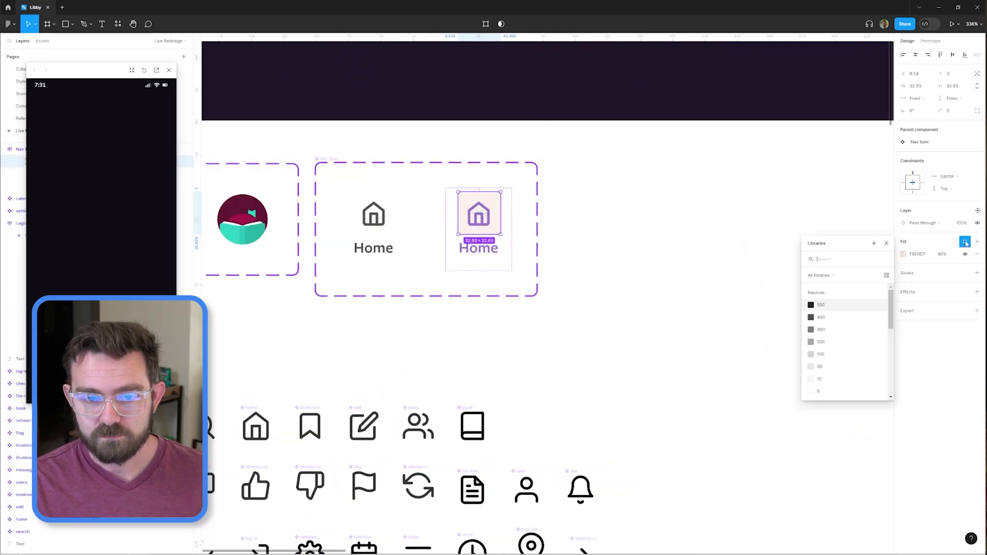
scroll(484, 423, up, 3)
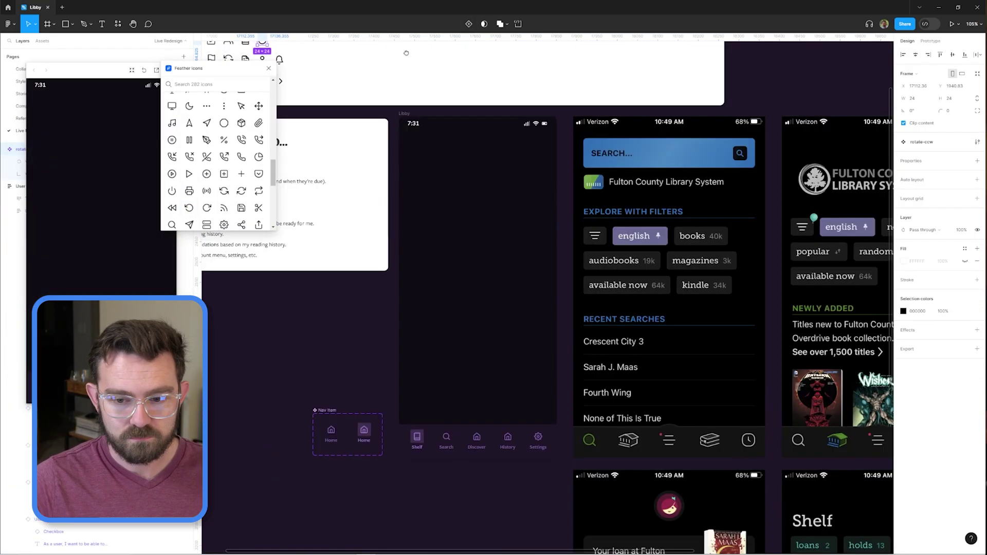
scroll(479, 440, up, 3)
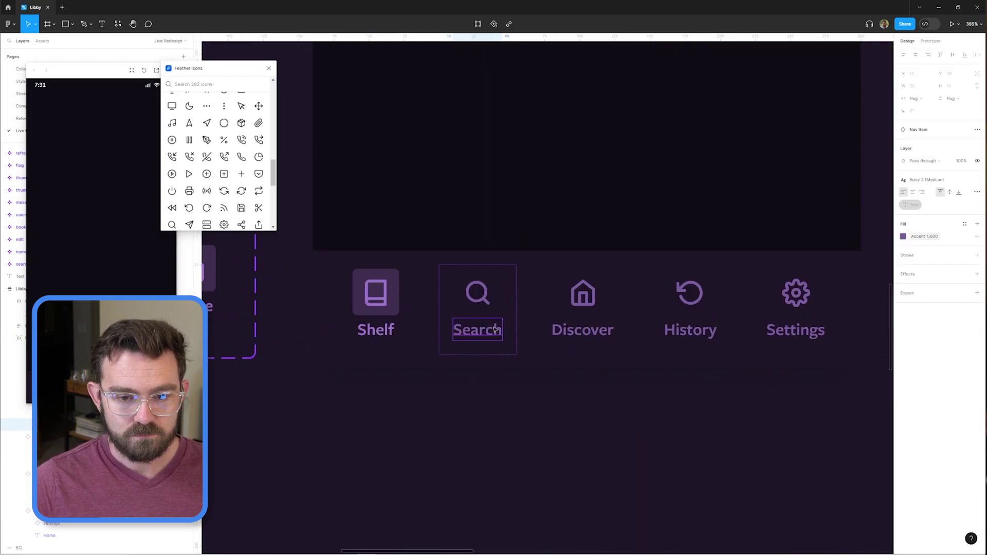
scroll(478, 439, down, 3)
ctrl+click(400, 353)
Swap each tab's icon to match its label, including a new Discover icon
scroll(497, 415, right, 3)
scroll(445, 360, up, 3)
click(445, 349)
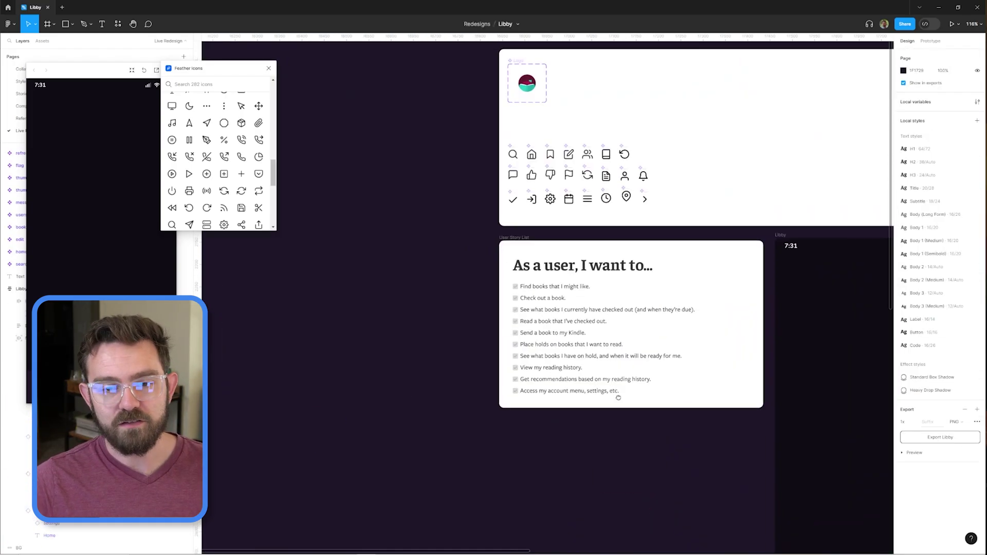
scroll(557, 273, up, 2)
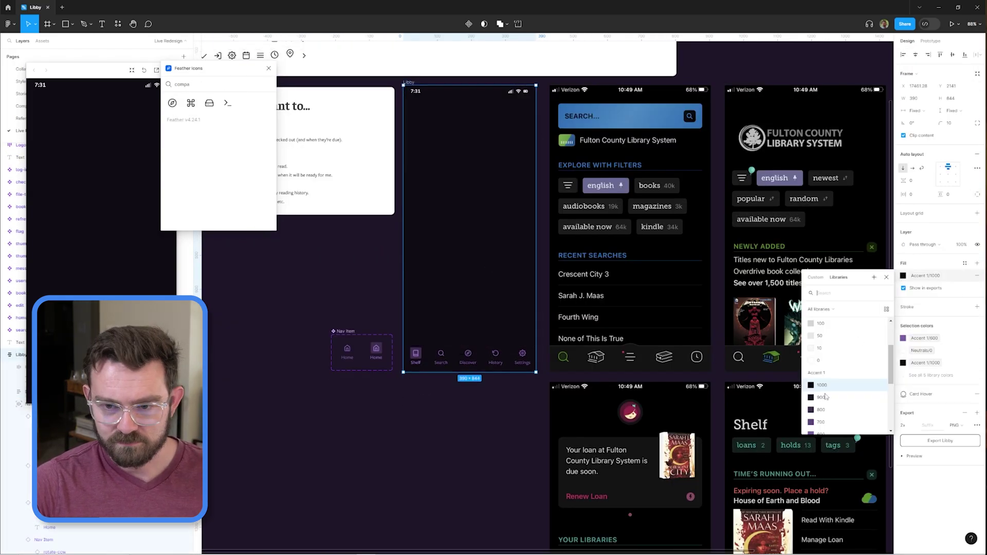
scroll(817, 301, left, 3)
scroll(523, 275, up, 2)
scroll(522, 276, down, 4)
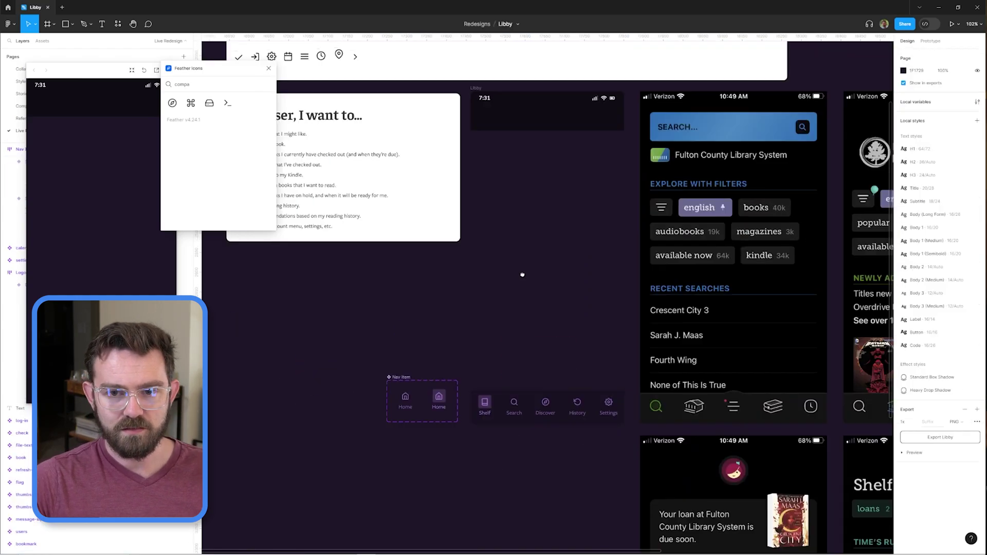
Set the page background colour to dark grey in Page properties
click(705, 159)
click(903, 70)
scroll(564, 260, up, 5)
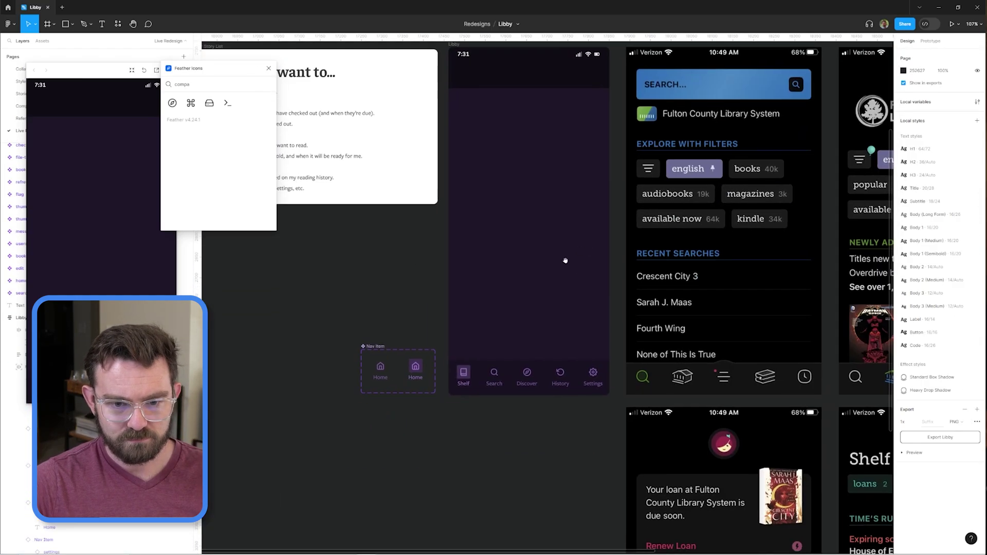
Add a 'Shelf' title in the header with H2 style, hug width and left alignment
click(461, 196)
key(ctrl+v)
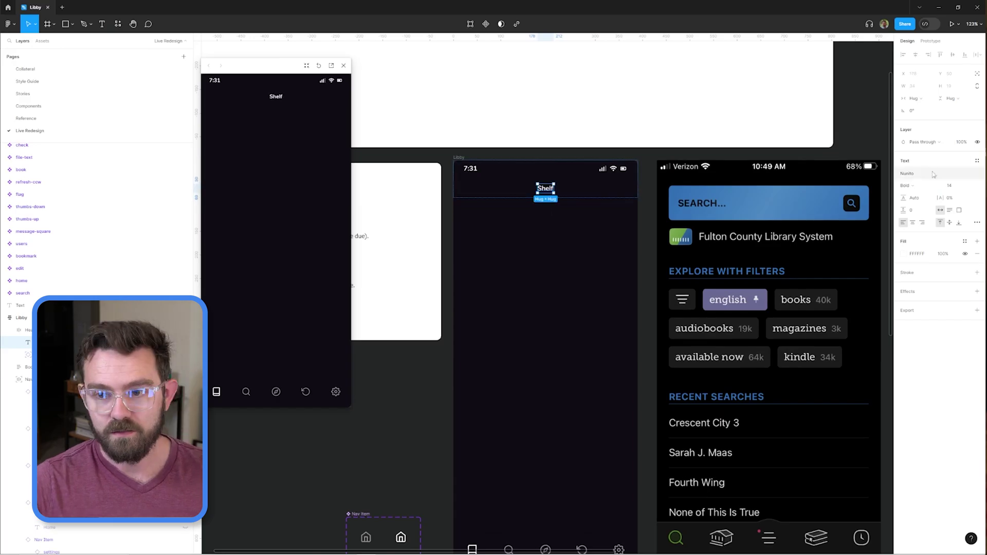
click(922, 164)
click(689, 196)
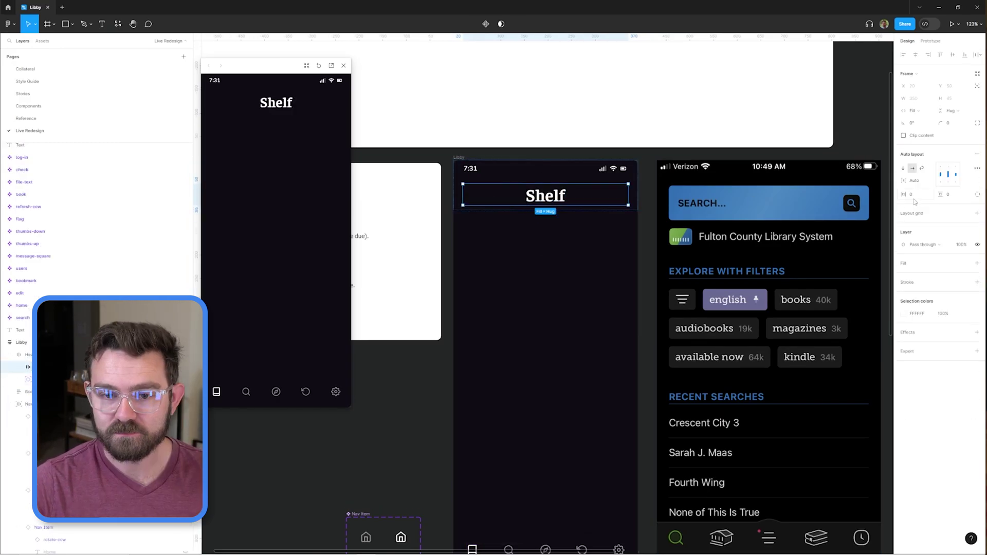
click(545, 195)
click(922, 161)
key(Escape)
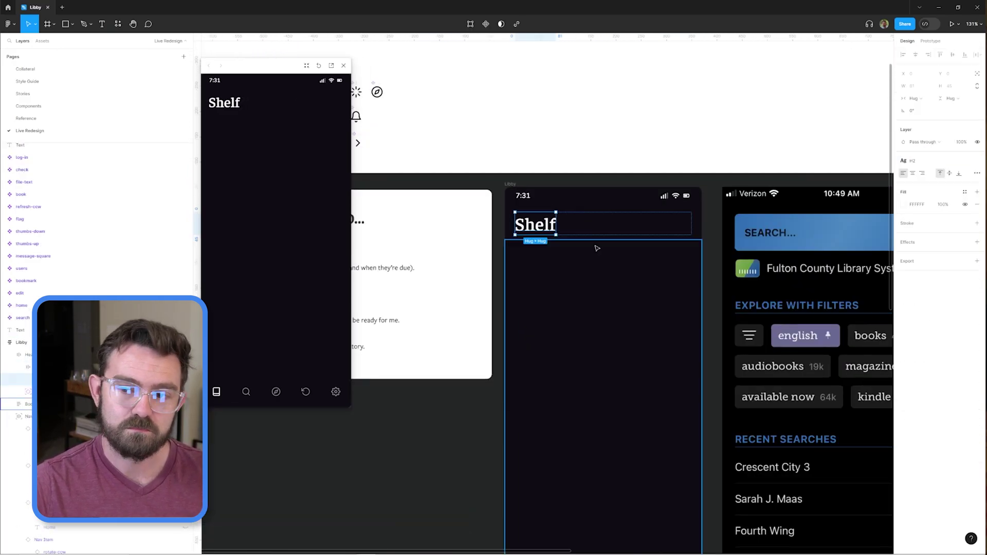
Place the initials avatar at the right end of the Shelf header row
scroll(596, 249, down, 5)
scroll(598, 253, up, 5)
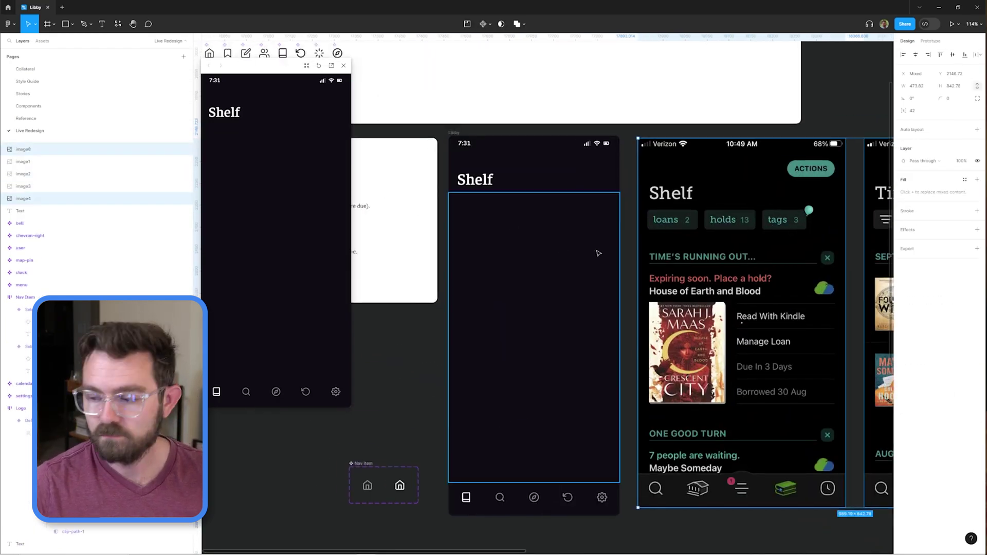
click(566, 180)
scroll(547, 222, up, 2)
drag(31, 118, 581, 177)
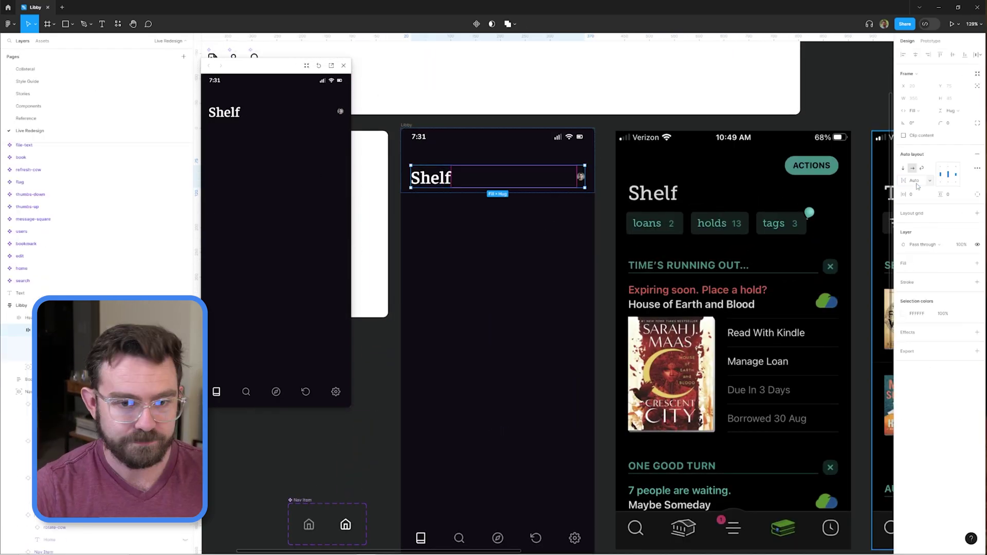
key(shift+2)
key(shift+2)
Make the avatar's notification dot red with the Semantic/Fail fill
click(920, 85)
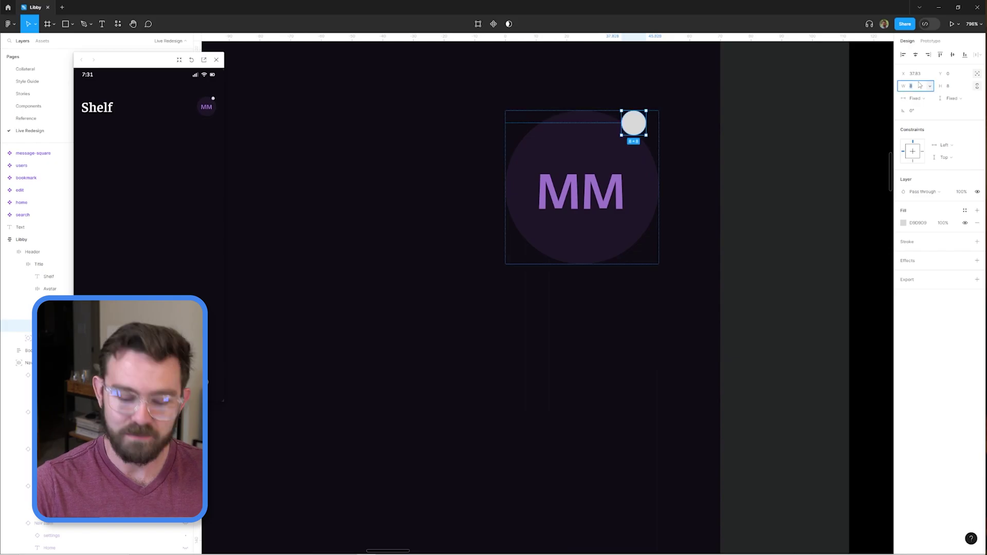
click(965, 222)
click(833, 231)
click(965, 223)
click(833, 247)
key(Escape)
key(Escape)
key(Escape)
scroll(724, 154, up, 3)
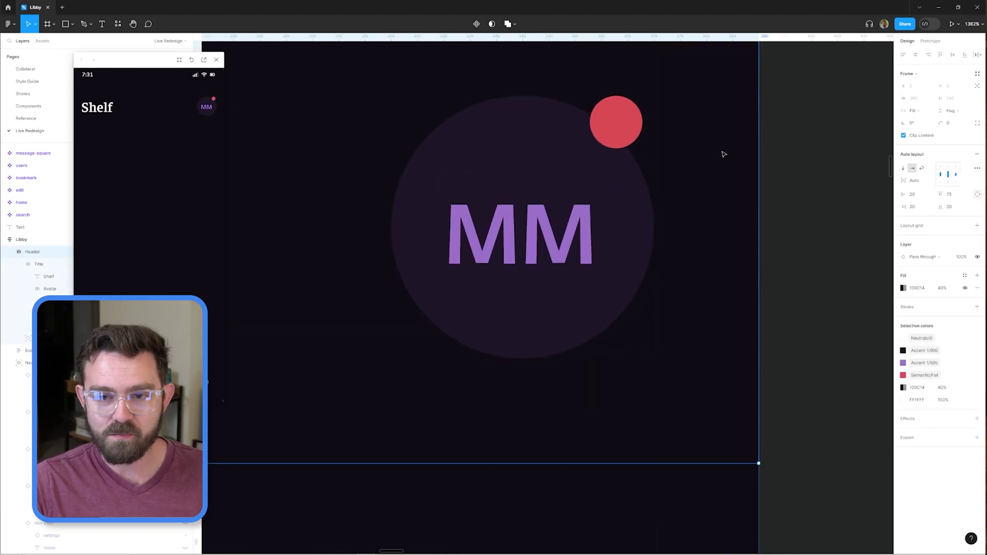
click(616, 122)
scroll(615, 263, down, 2)
scroll(615, 263, down, 2)
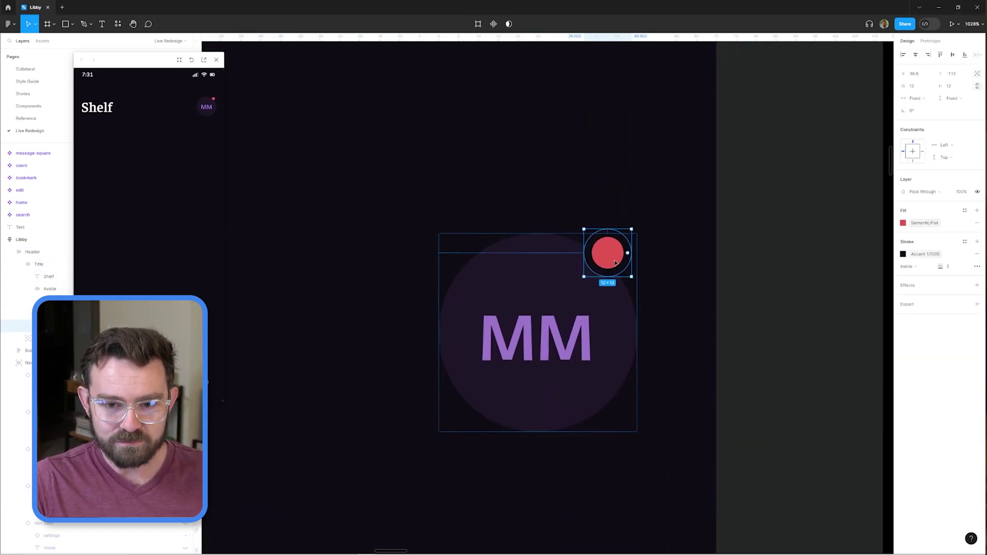
key(Escape)
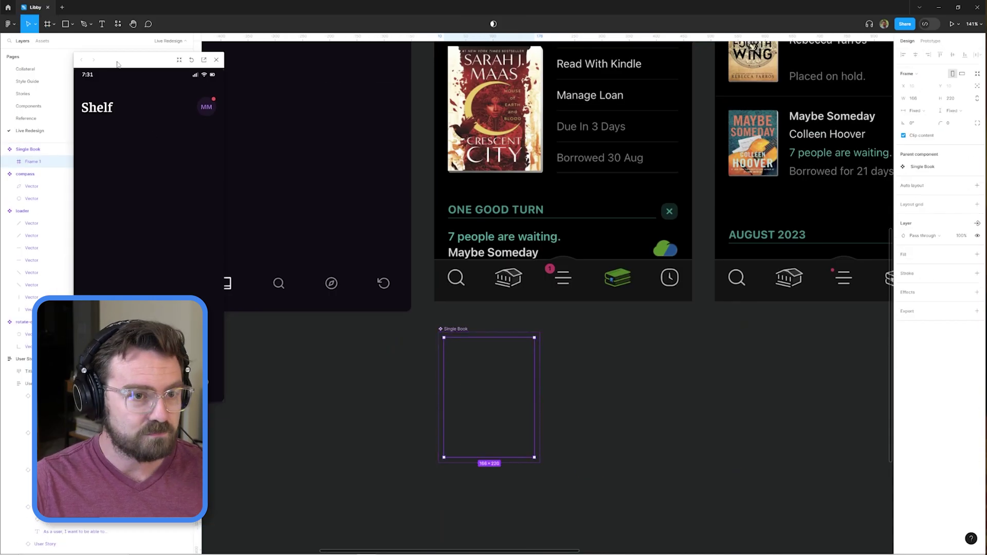
Make Cover Container an auto-layout frame and fill it with a Content Reel book cover
drag(117, 65, 169, 73)
key(ctrl+z)
key(ctrl+z)
key(ctrl+z)
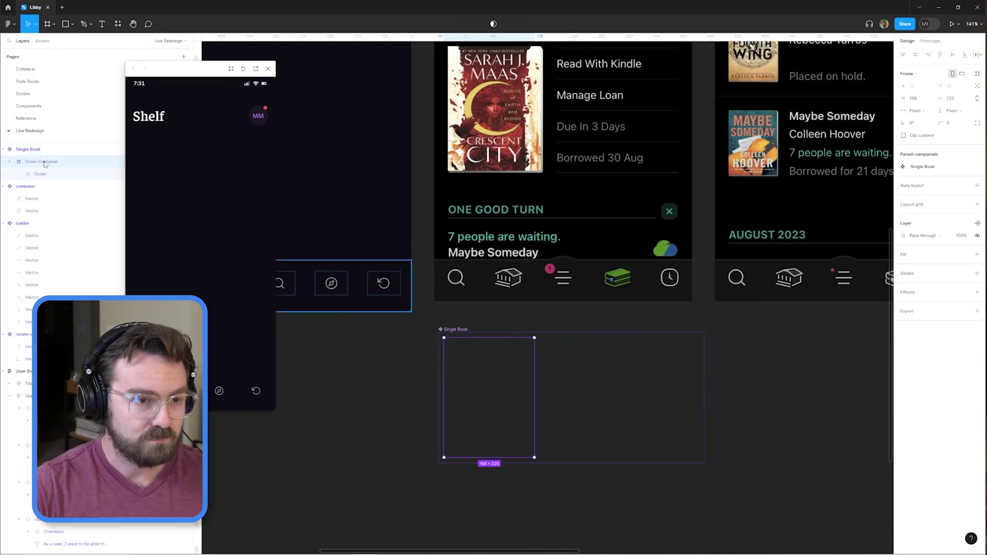
key(shift+a)
key(ctrl+/)
key(Return)
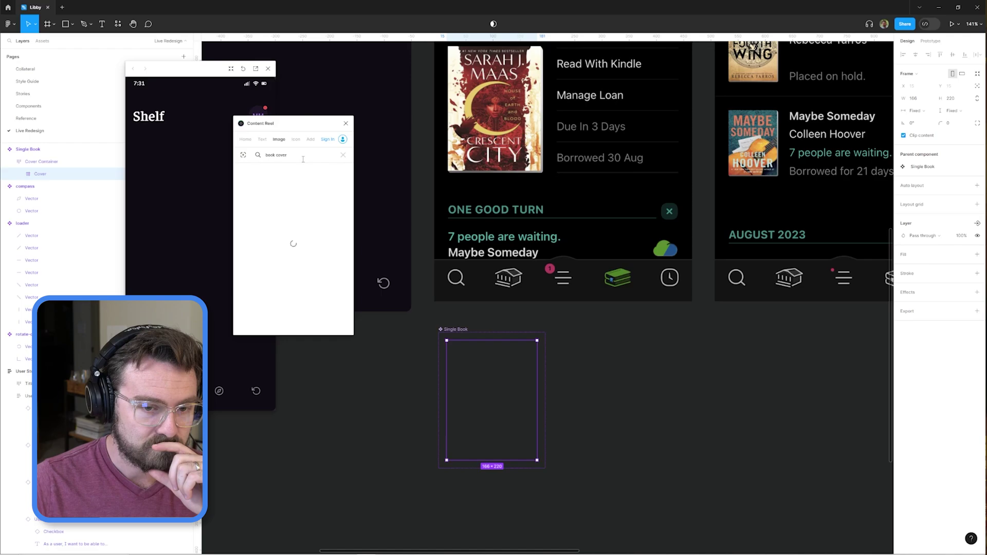
click(288, 194)
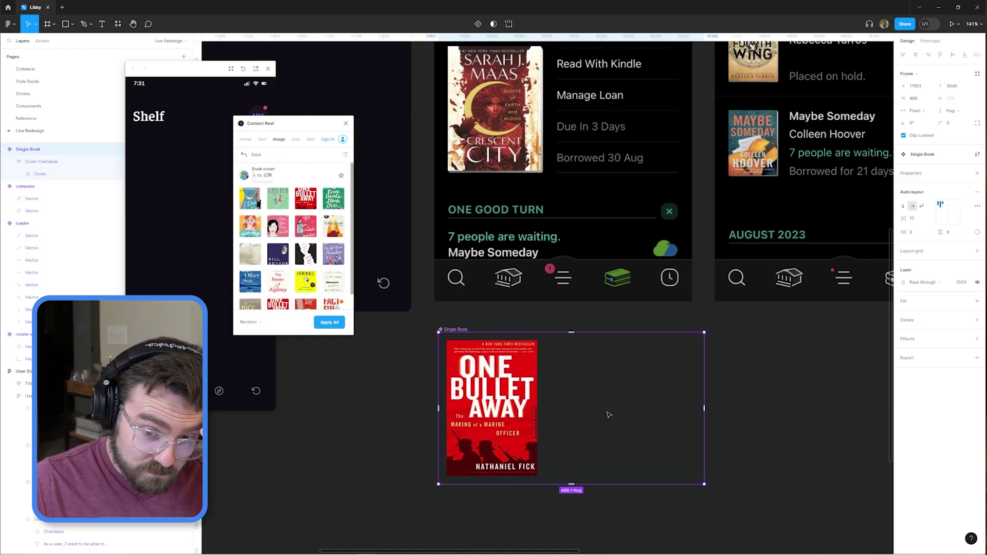
scroll(518, 316, up, 2)
scroll(518, 316, up, 3)
scroll(566, 309, down, 2)
Stretch a Page Fill rectangle behind the cover and set the Single Book fill to Accent 1/900
key(ctrl+v)
scroll(555, 407, up, 3)
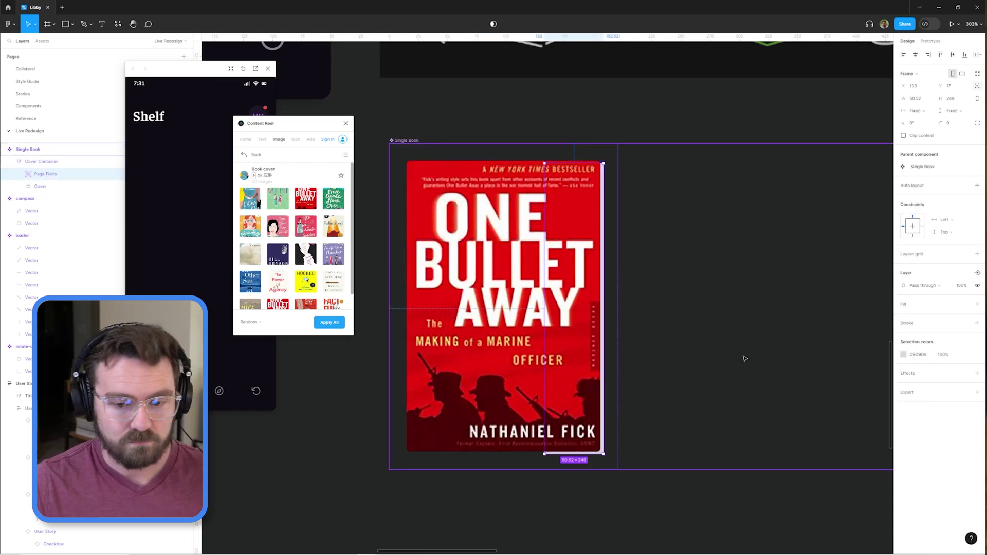
drag(544, 417, 407, 417)
scroll(407, 417, up, 2)
scroll(515, 309, down, 3)
click(905, 307)
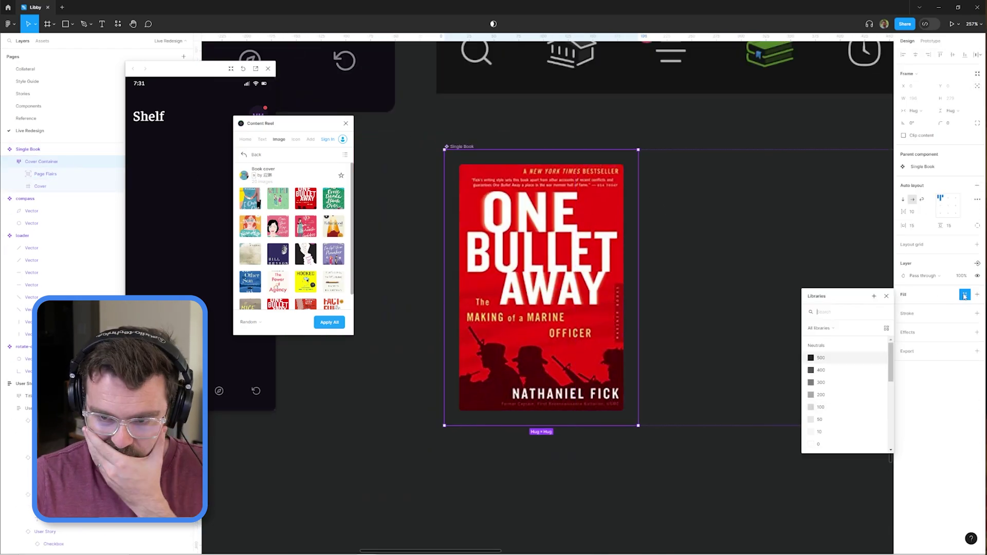
click(821, 383)
scroll(565, 309, down, 5)
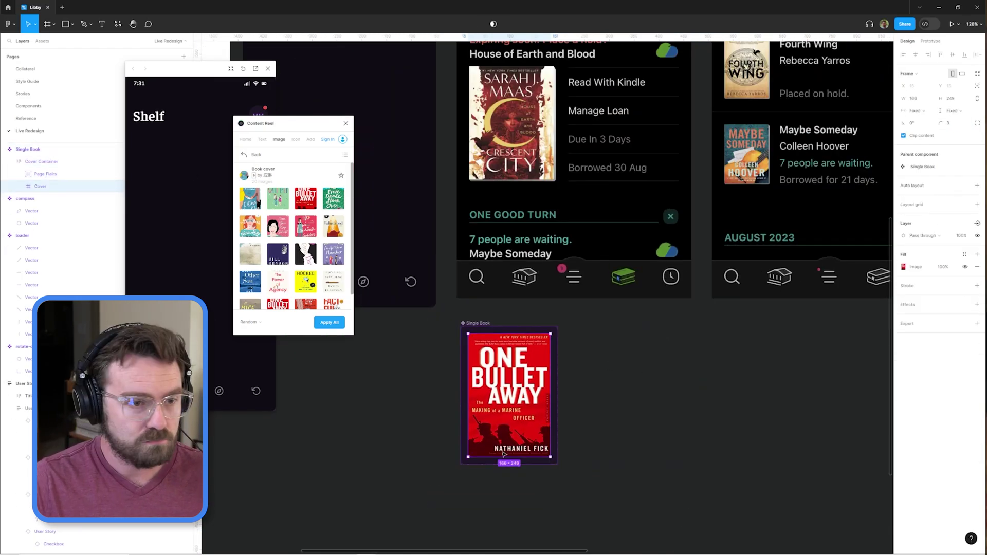
Add a 'One Bullet Away' title text layer beside the cover
key(ctrl+v)
scroll(385, 266, up, 1)
click(386, 263)
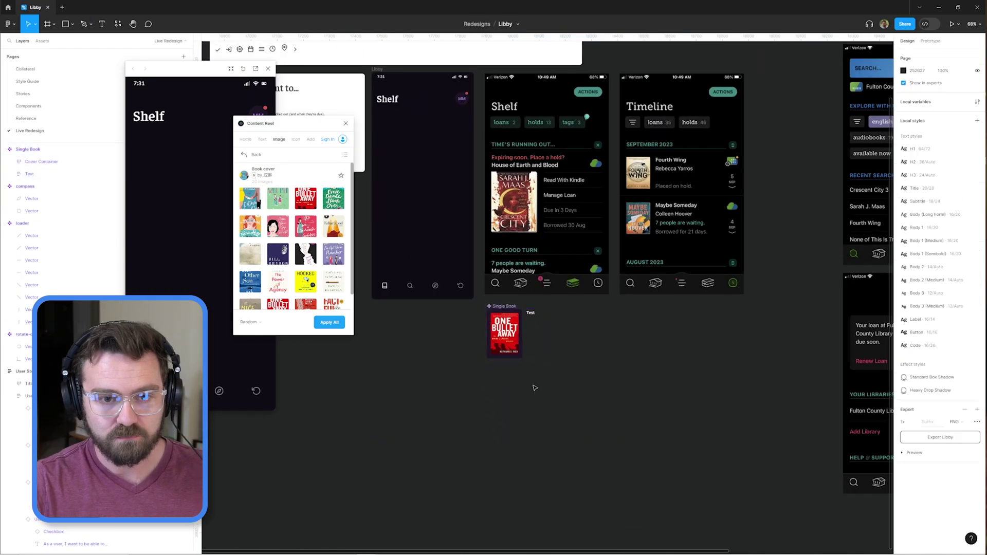
text(One Bullet Away)
key(Escape)
scroll(566, 308, down, 3)
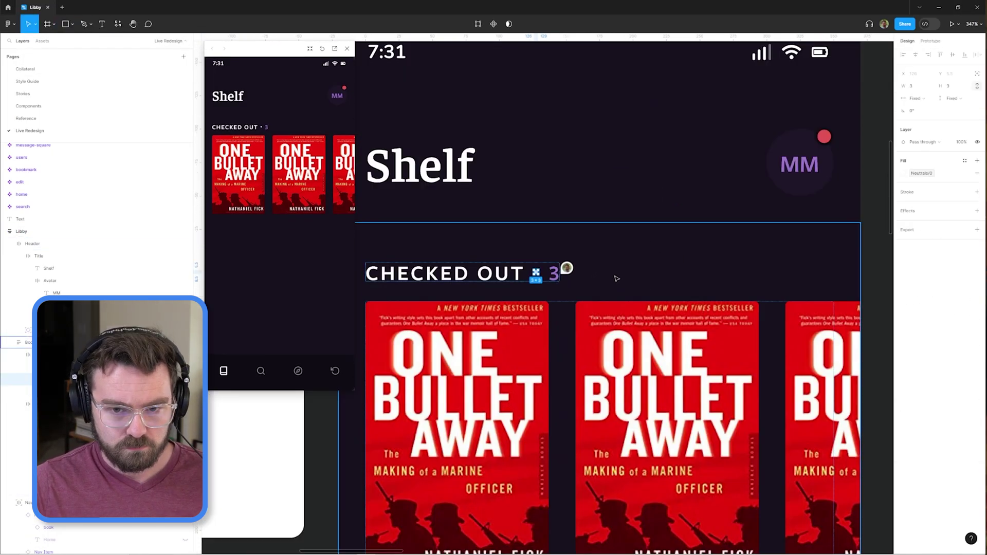
Fade the separator dot to 60% opacity and review the book covers
key(6)
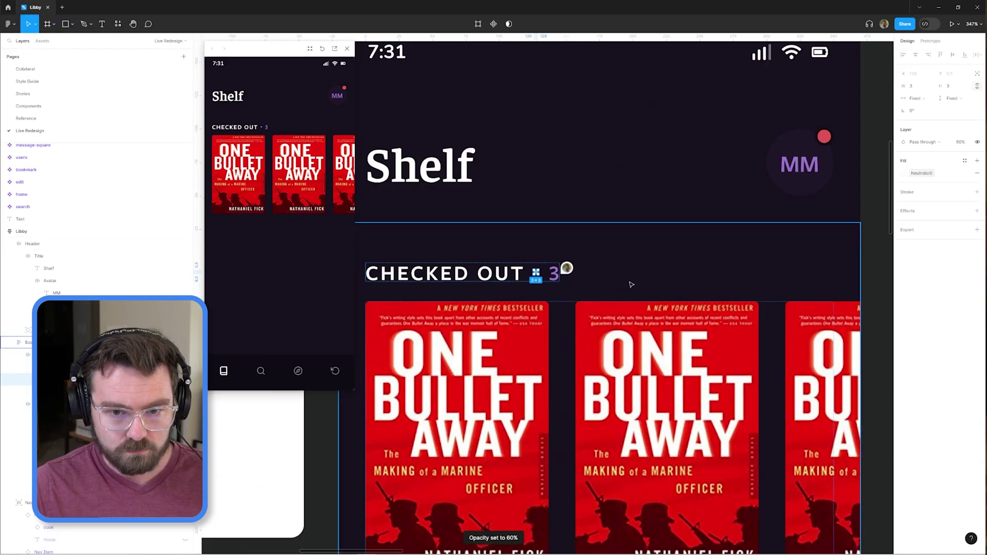
scroll(631, 285, down, 5)
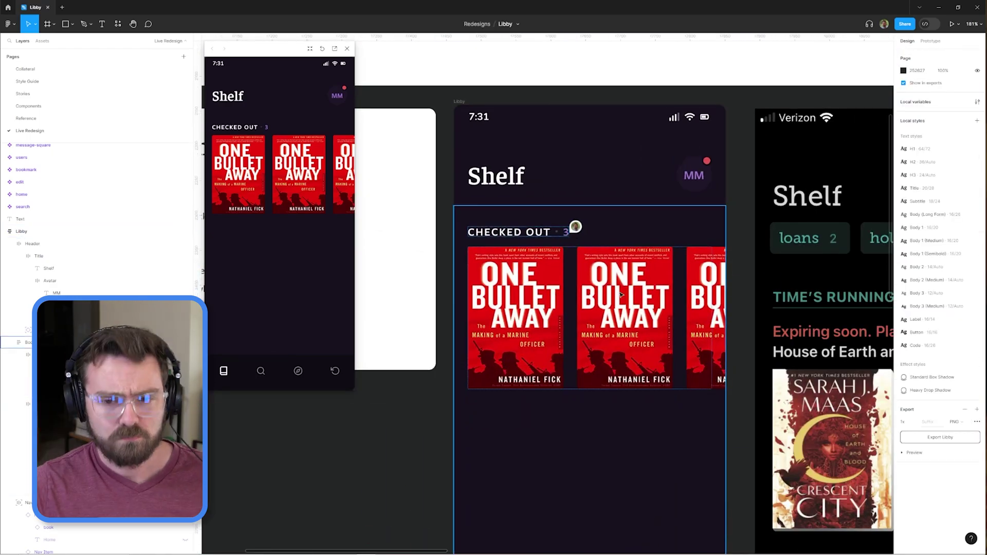
click(621, 294)
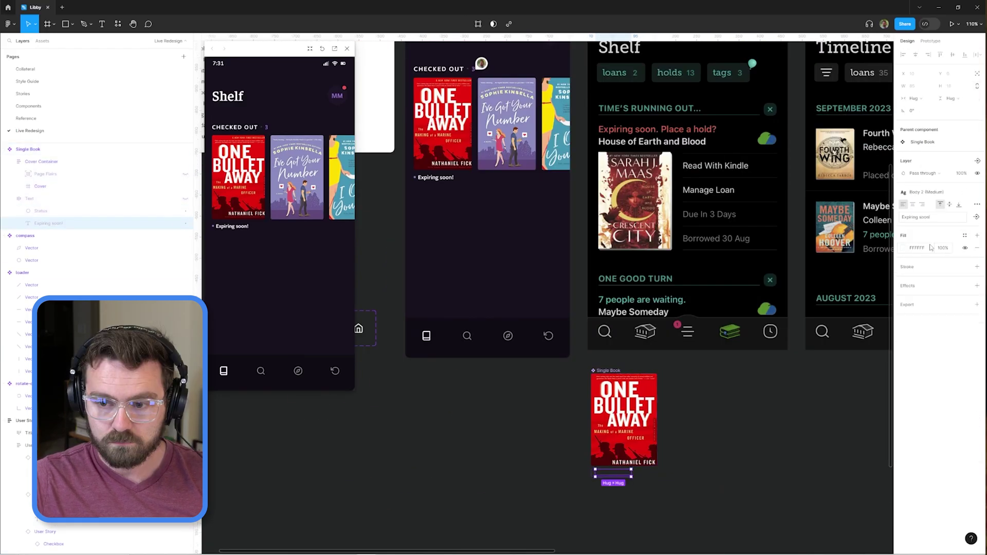
click(501, 454)
scroll(501, 454, up, 3)
scroll(502, 454, left, 2)
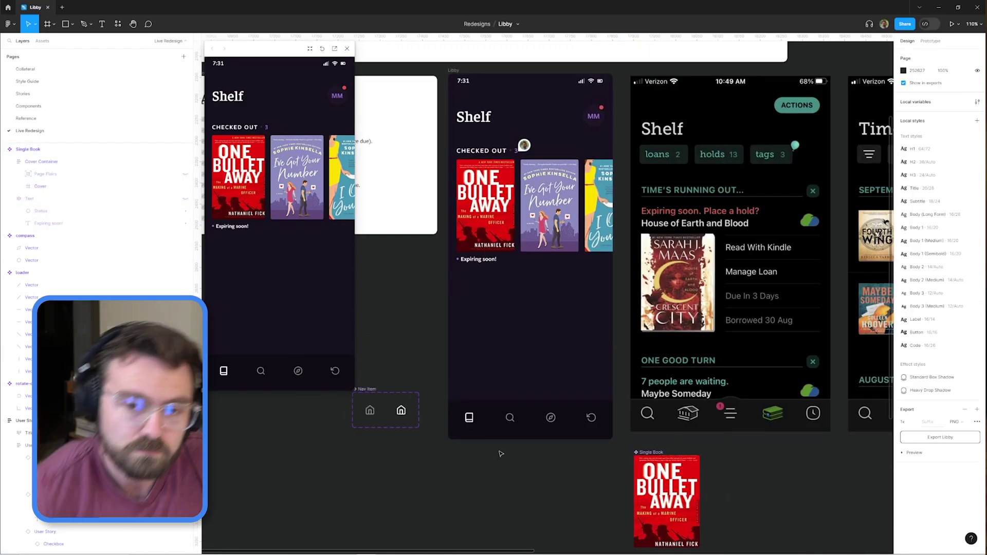
Duplicate the Checked Out section into a new book row and swap covers with Content Reel
click(507, 247)
key(ctrl+v)
scroll(506, 264, up, 3)
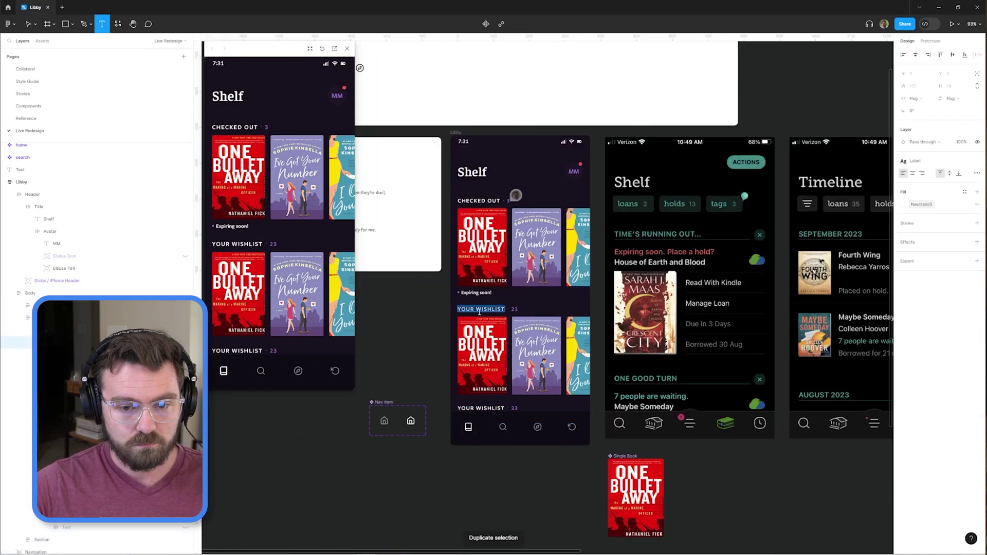
scroll(548, 293, up, 5)
scroll(548, 294, down, 5)
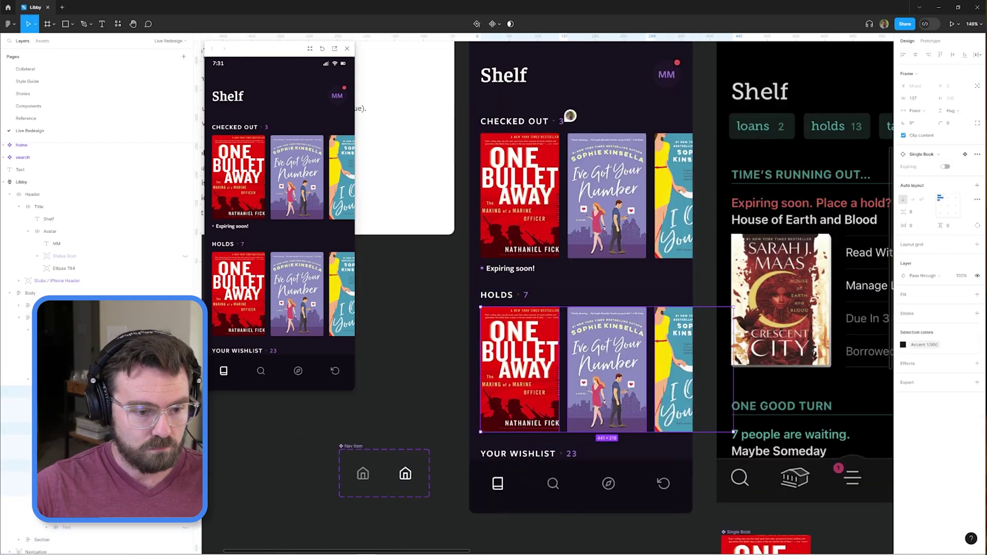
key(ctrl+alt+p)
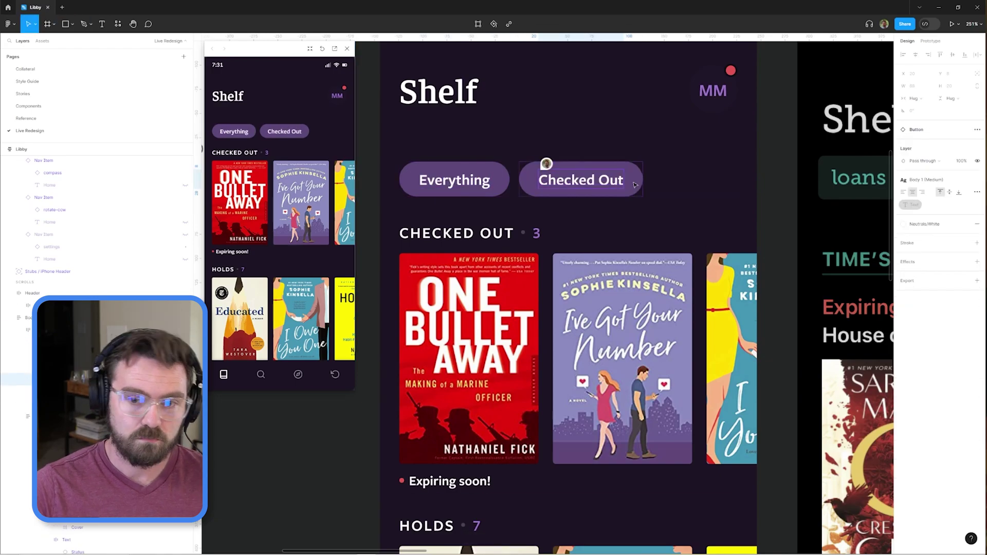
Duplicate the Checked Out filter chip twice and relabel the copies Holds and Wishlist
key(Escape)
key(ctrl+d)
double_click(699, 178)
scroll(700, 186, down, 5)
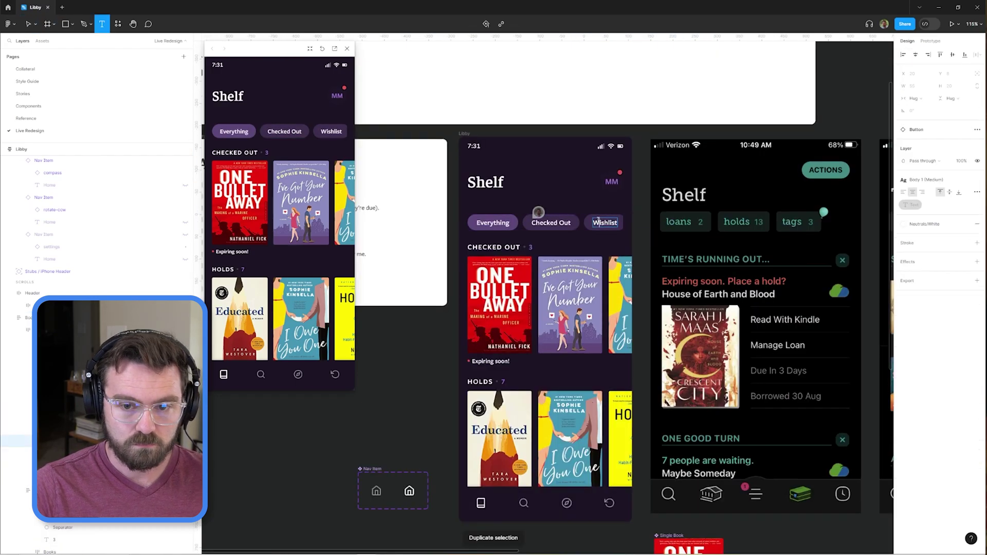
scroll(573, 220, up, 3)
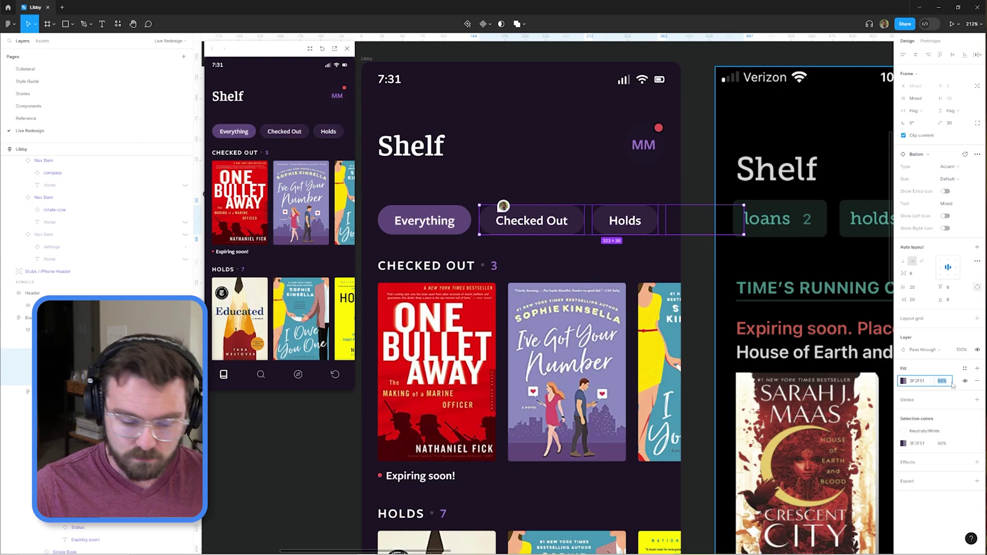
key(Escape)
scroll(455, 110, down, 2)
Rename the Everything filter chip to All Books
key(Return)
text(All B)
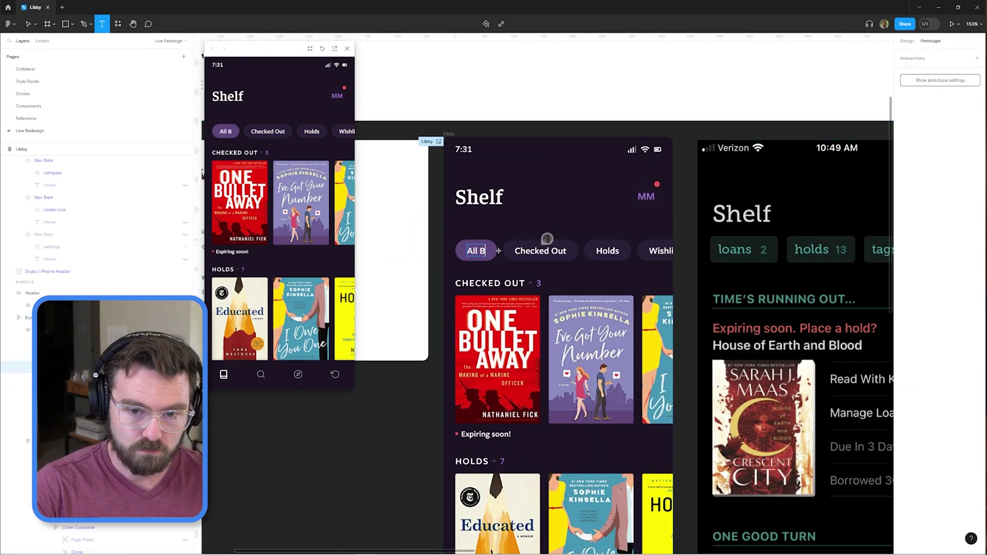
click(535, 251)
scroll(594, 252, down, 2)
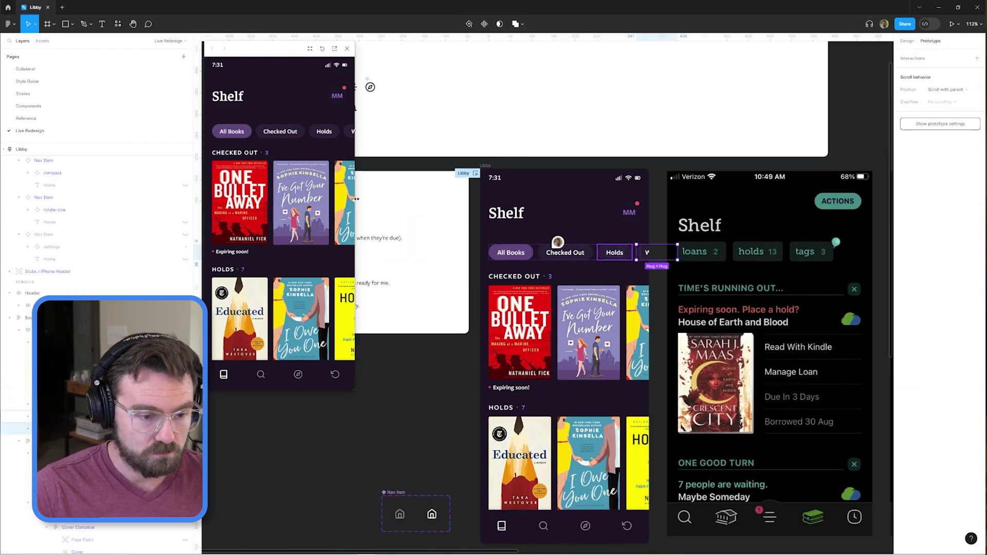
scroll(693, 260, down, 5)
key(t)
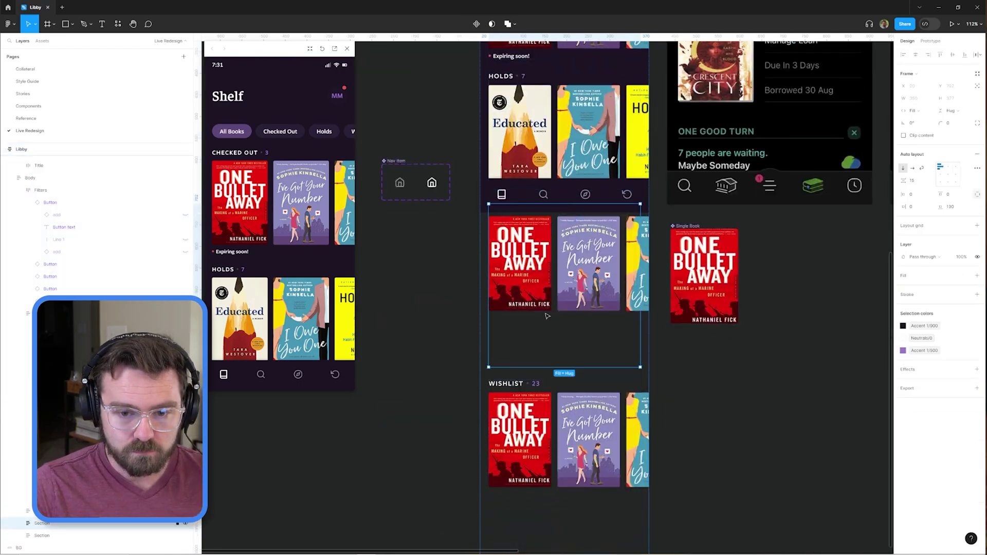
scroll(663, 379, up, 3)
click(629, 155)
key(Escape)
scroll(628, 163, up, 3)
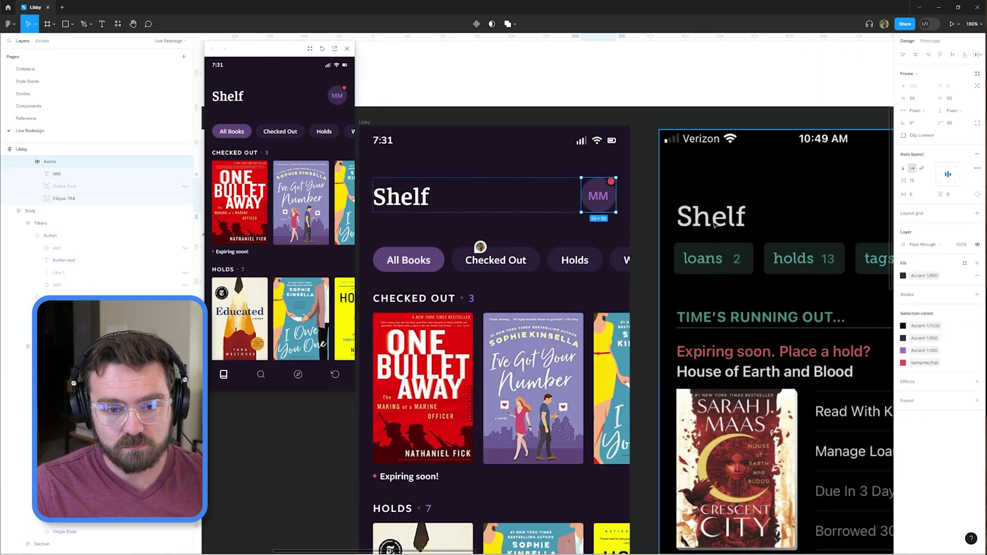
scroll(714, 222, down, 2)
Colour all filter-chip labels Accent 1/200, then zoom to a cover's Expiring soon! status
click(573, 253)
click(929, 277)
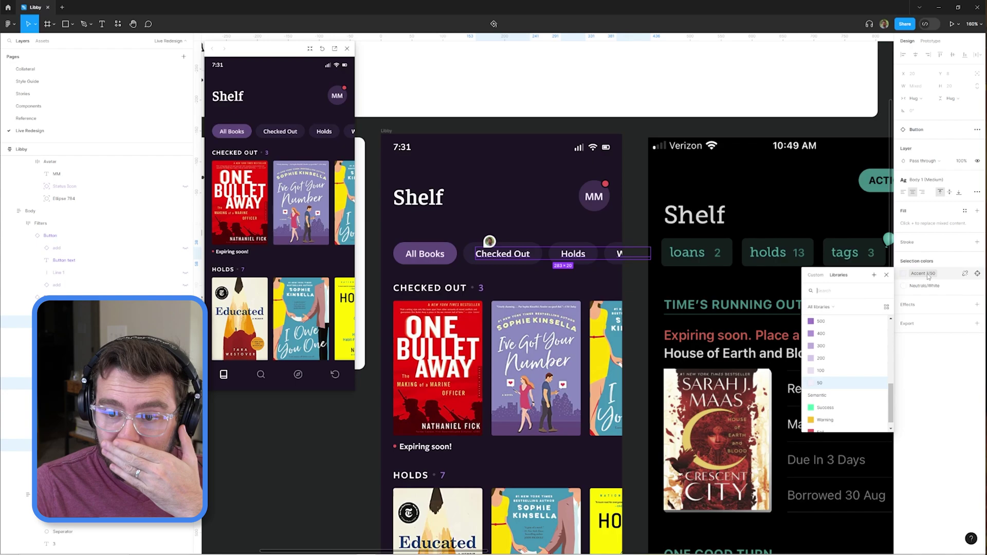
click(821, 357)
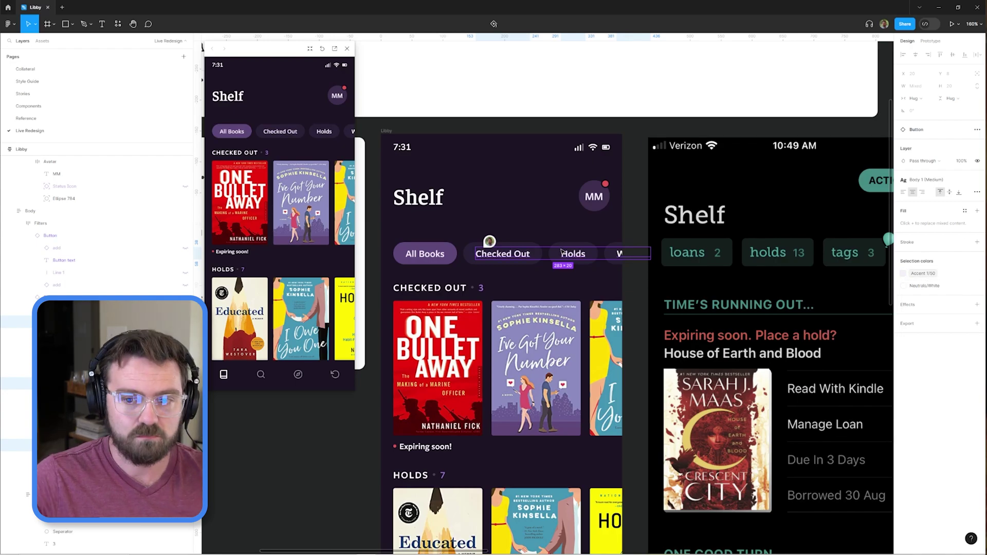
key(Escape)
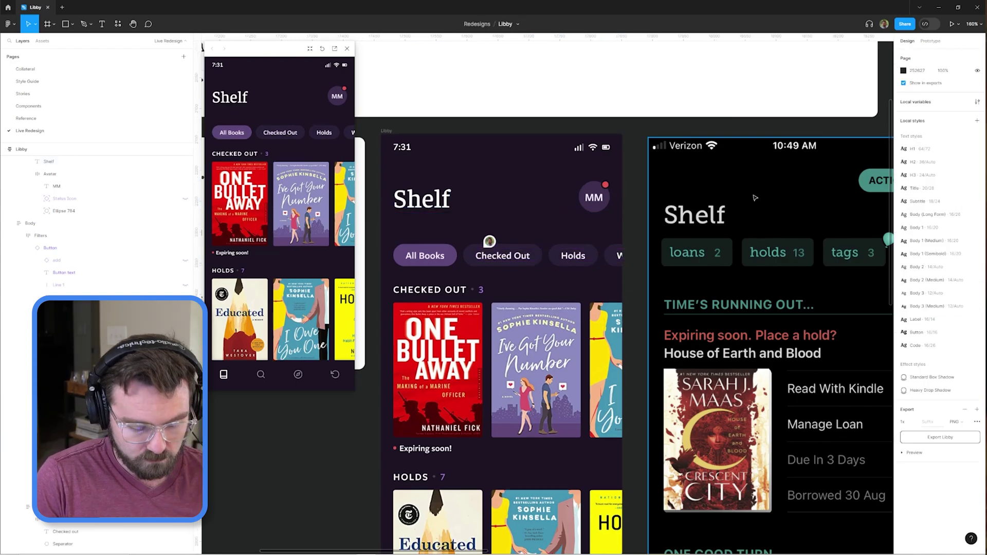
click(421, 448)
key(shift+2)
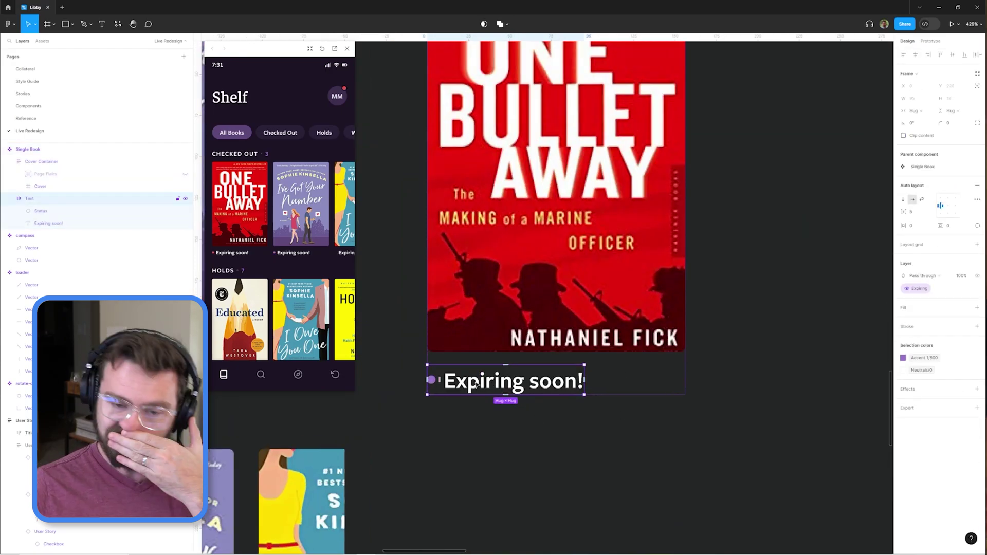
Edit the Expiring soon! text and select its cover frame to make the red badge
scroll(514, 381, down, 1)
click(540, 373)
scroll(540, 373, up, 1)
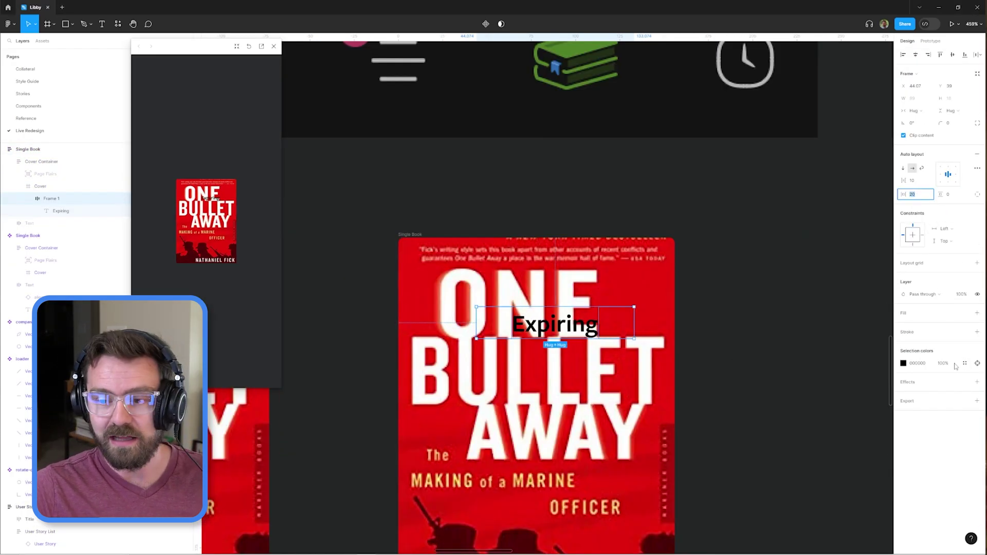
double_click(593, 328)
scroll(625, 311, down, 3)
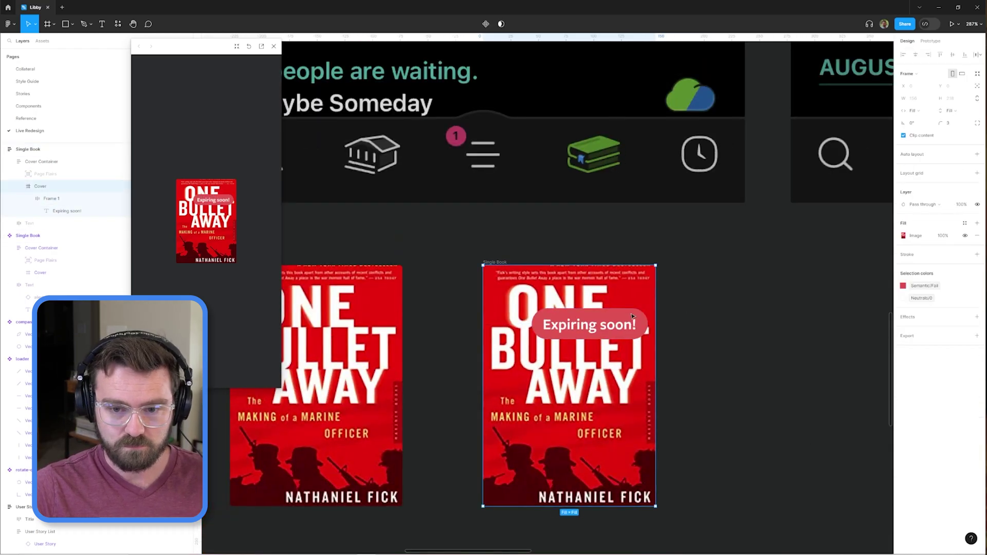
key(Escape)
scroll(630, 278, down, 3)
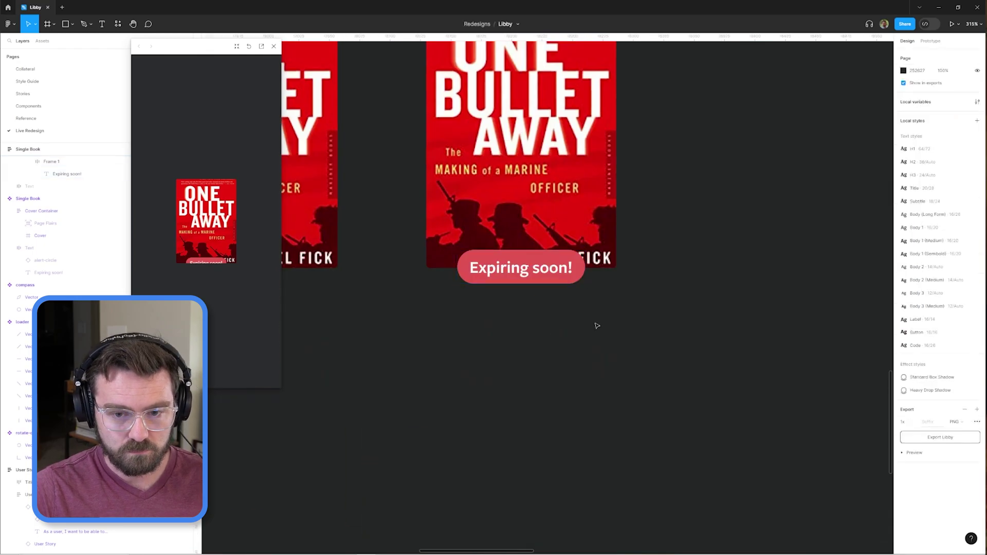
scroll(597, 325, down, 3)
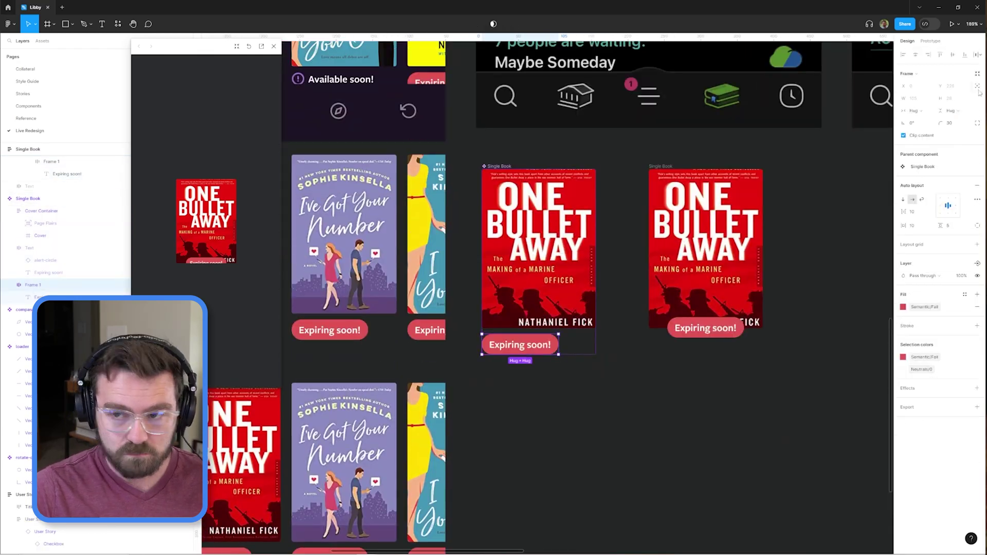
scroll(571, 296, up, 3)
scroll(780, 367, down, 4)
Remove the extra Single Book copy and rename the Single Book component layer
key(ctrl+z)
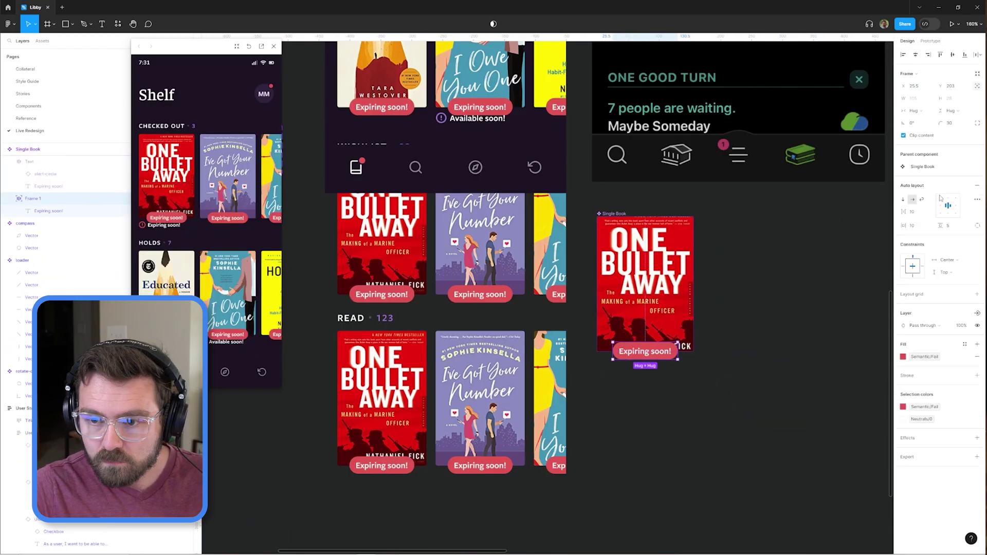
scroll(782, 367, up, 5)
scroll(577, 375, down, 5)
scroll(577, 375, down, 3)
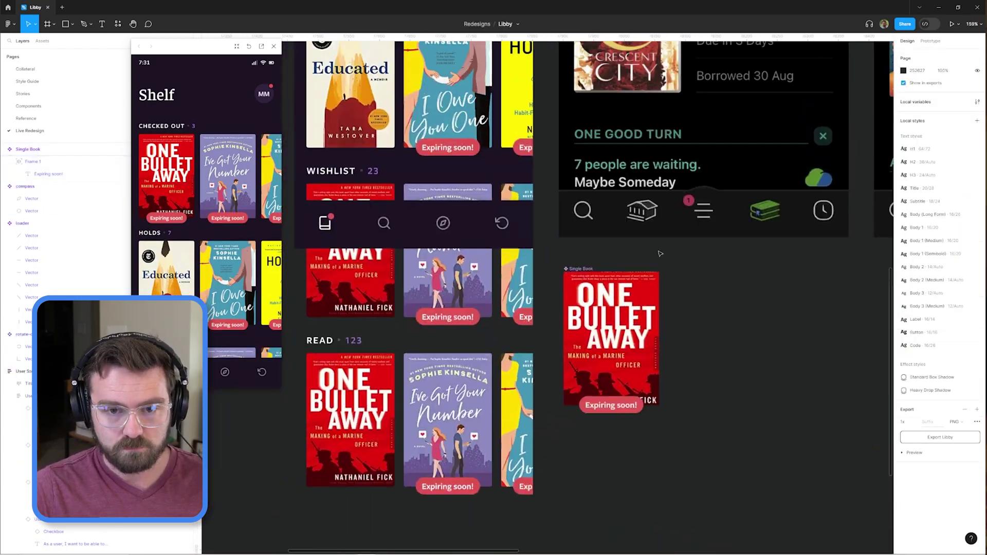
scroll(587, 391, up, 4)
scroll(606, 423, down, 3)
click(633, 503)
key(shift+2)
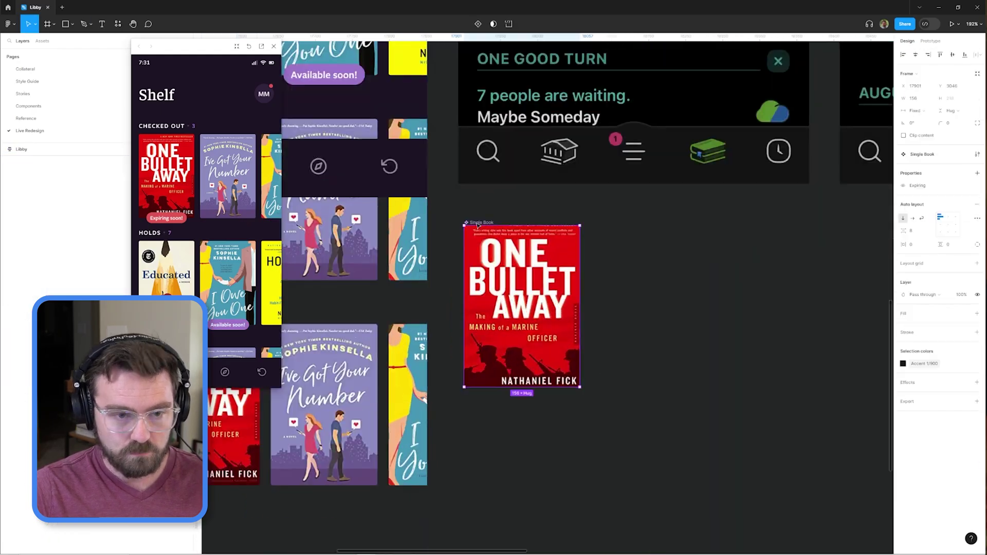
key(Escape)
Review the Title and Label text styles in the style editor
scroll(763, 473, down, 5)
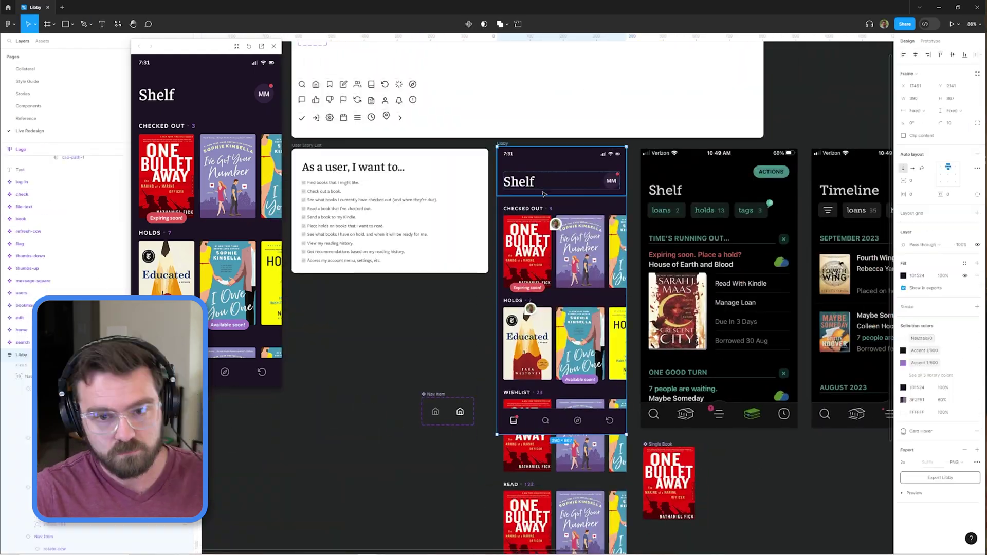
scroll(544, 194, up, 5)
key(Escape)
click(977, 188)
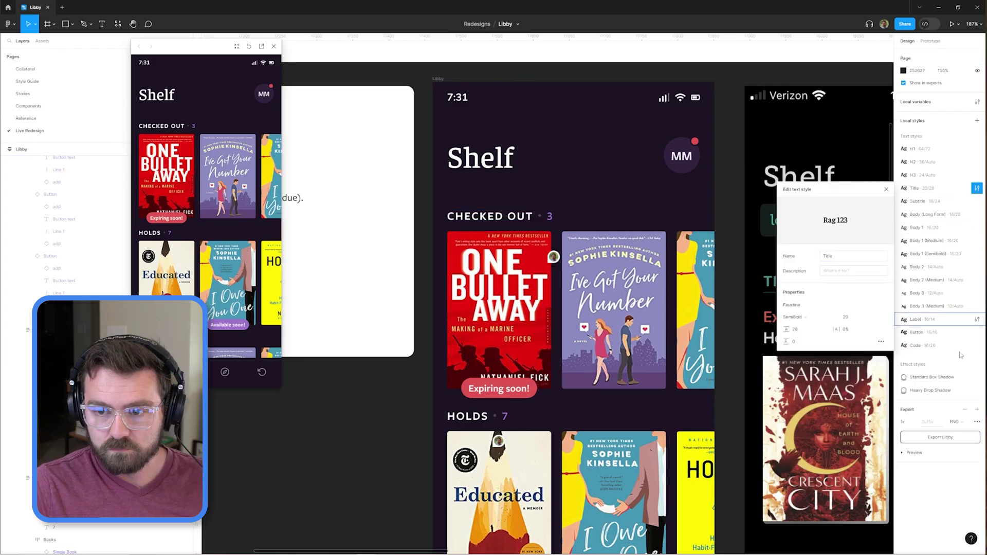
click(977, 320)
key(Escape)
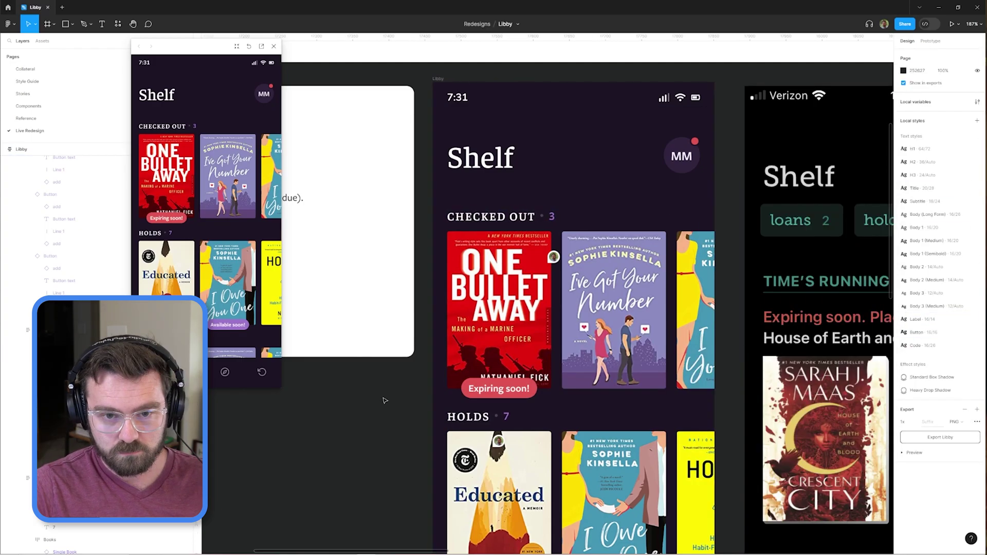
scroll(525, 227, up, 3)
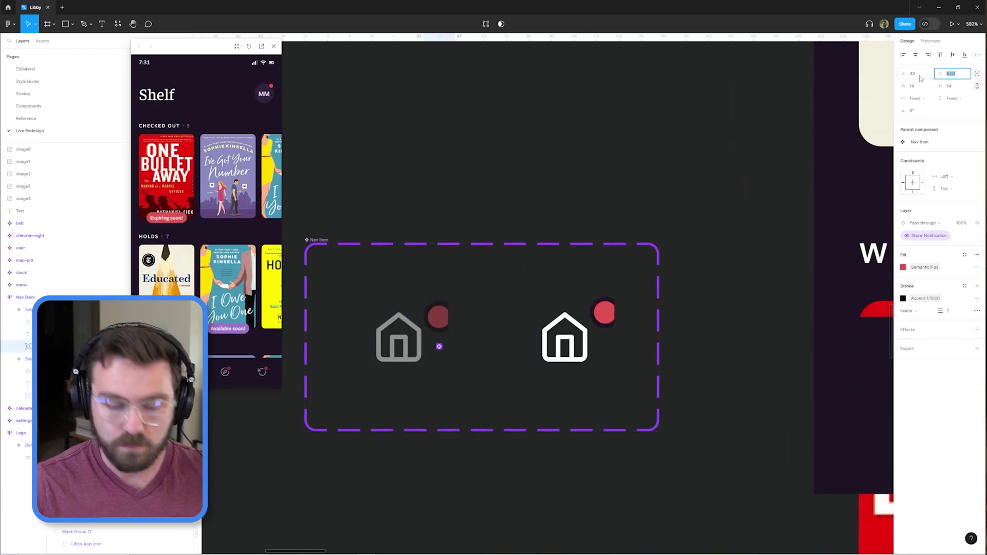
scroll(432, 176, down, 5)
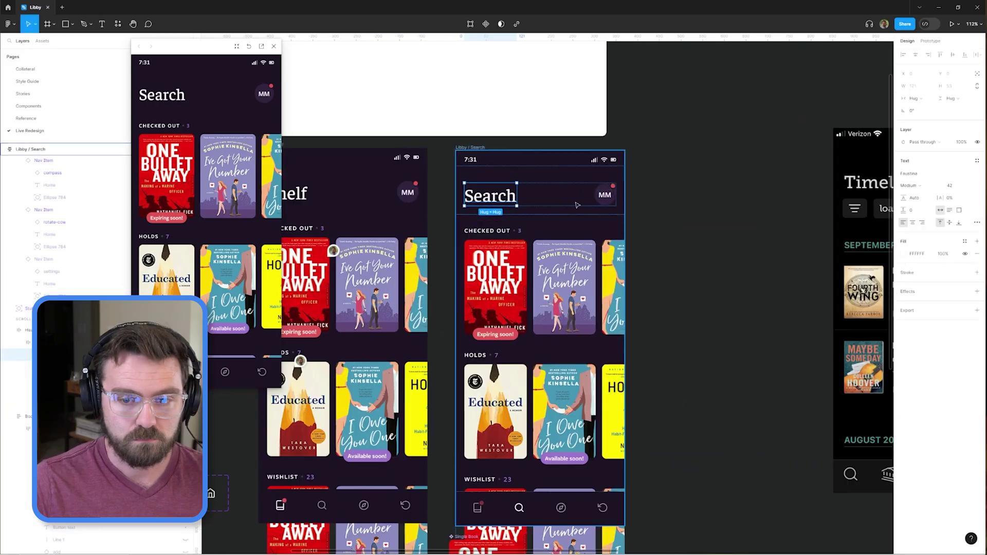
Select the first book card in the Search screen's Checked Out row
click(411, 495)
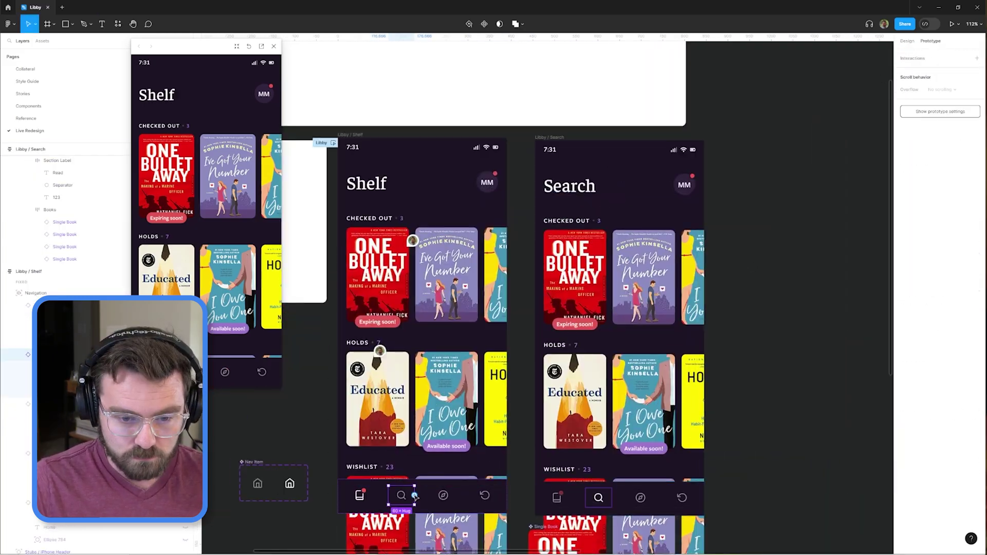
scroll(736, 278, down, 5)
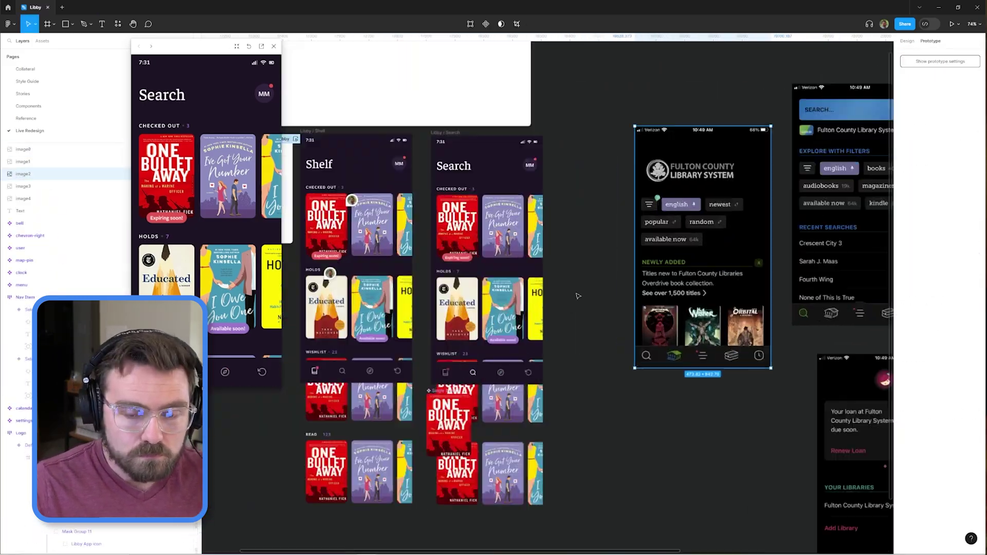
scroll(578, 296, up, 2)
click(535, 259)
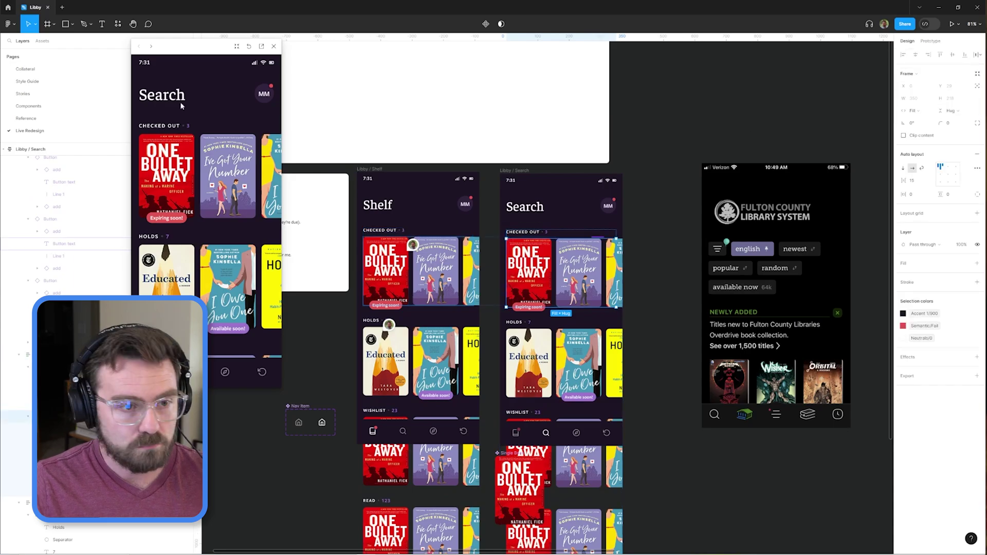
click(527, 273)
scroll(715, 291, up, 5)
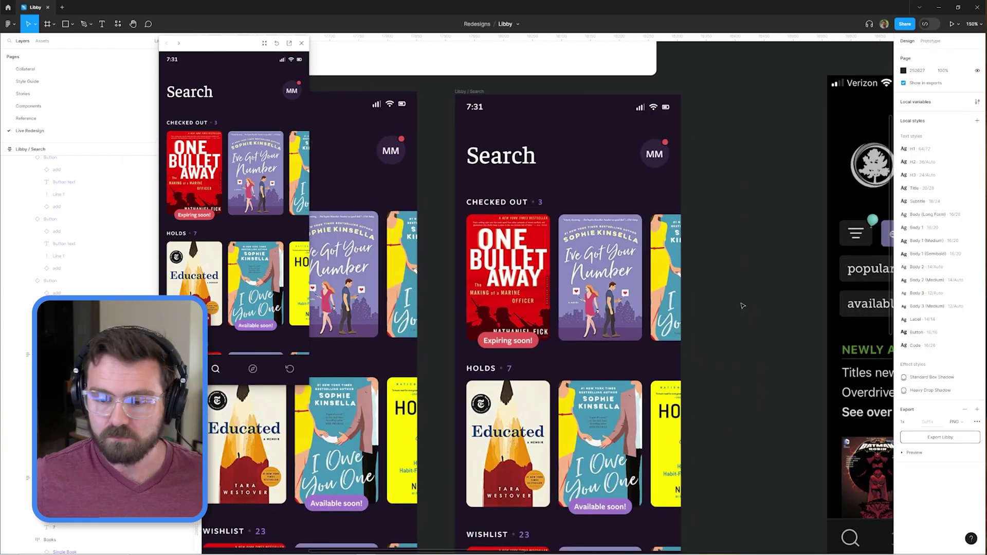
click(716, 291)
scroll(715, 290, down, 3)
click(531, 292)
scroll(537, 375, up, 5)
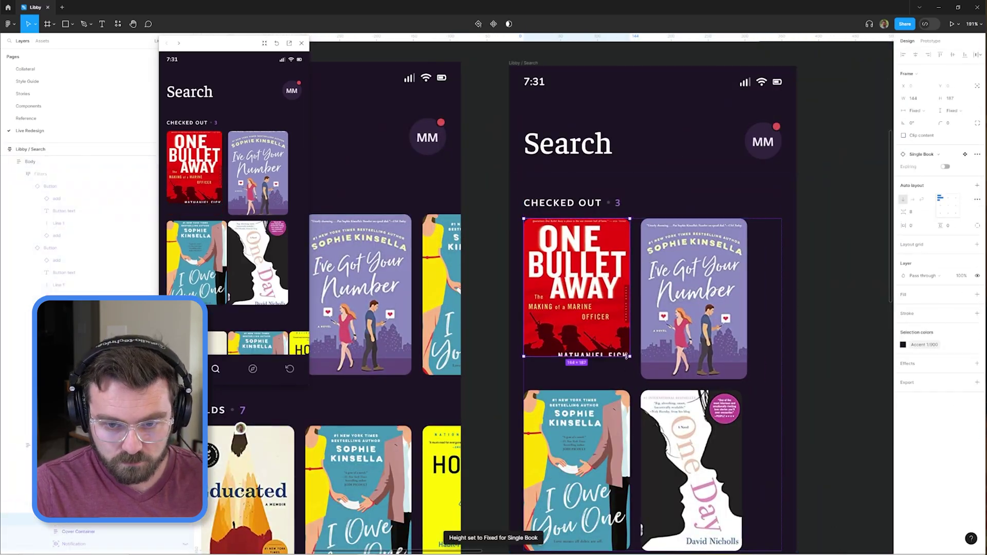
Shrink the book card to 106×161 and duplicate it into a grid of covers
drag(626, 356, 601, 338)
scroll(604, 335, up, 3)
scroll(650, 299, down, 5)
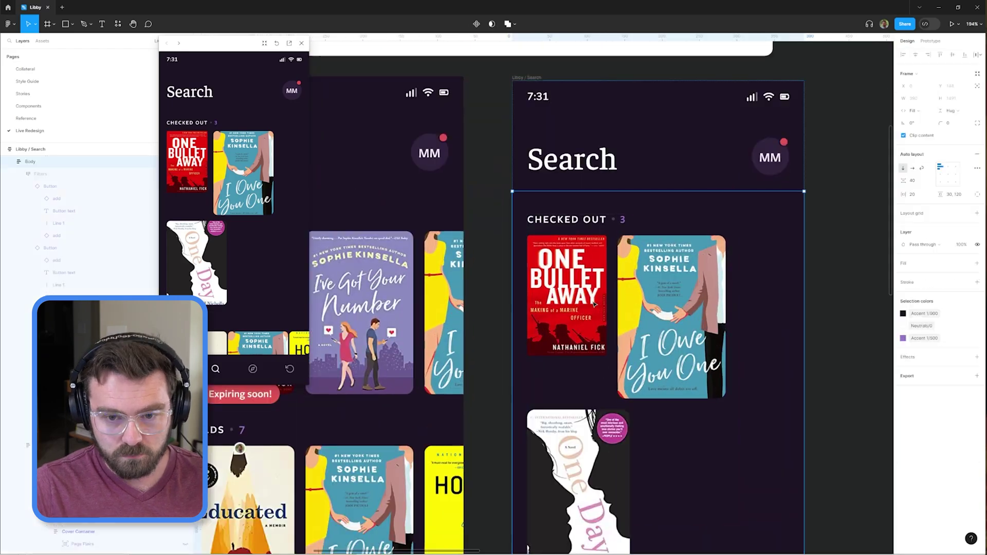
scroll(650, 299, up, 4)
key(ctrl+d)
key(ctrl+d)
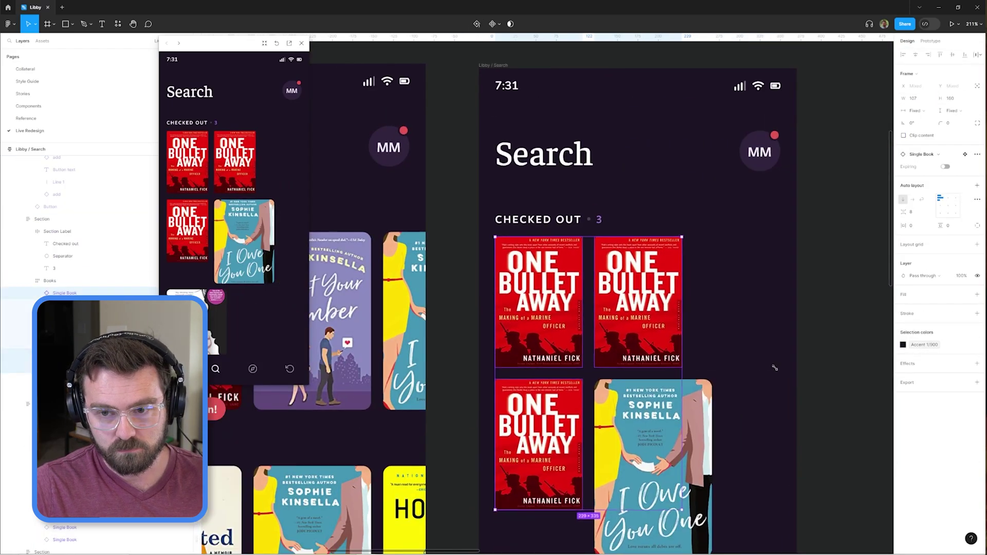
scroll(427, 234, down, 3)
click(539, 281)
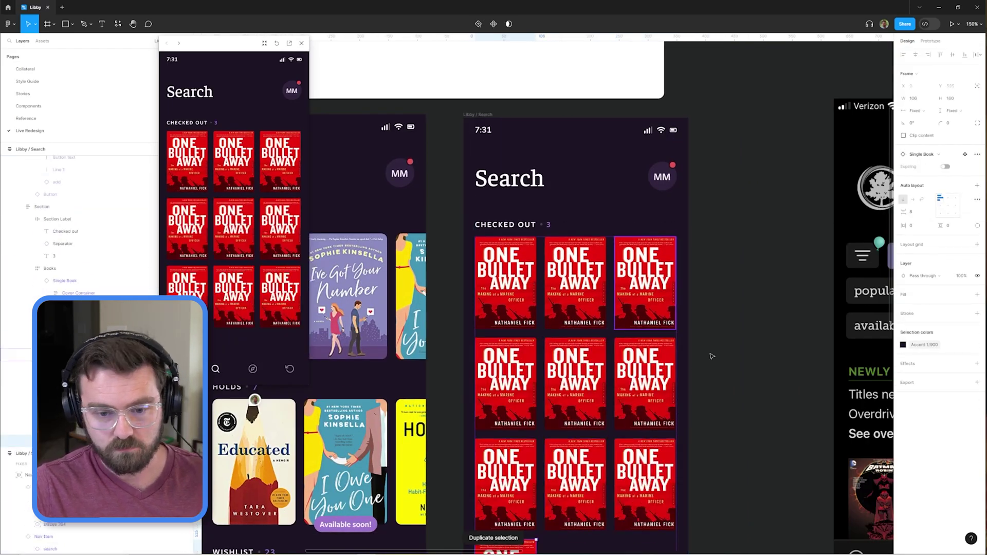
scroll(543, 236, down, 2)
key(Escape)
scroll(646, 200, down, 3)
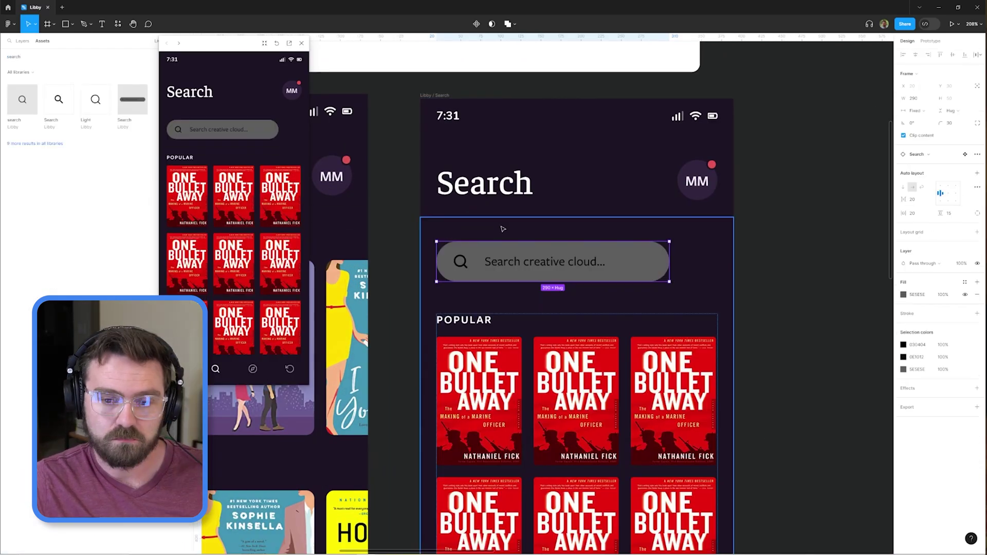
Insert the search bar component from Assets and revert it to the dark variant
key(Delete)
click(568, 189)
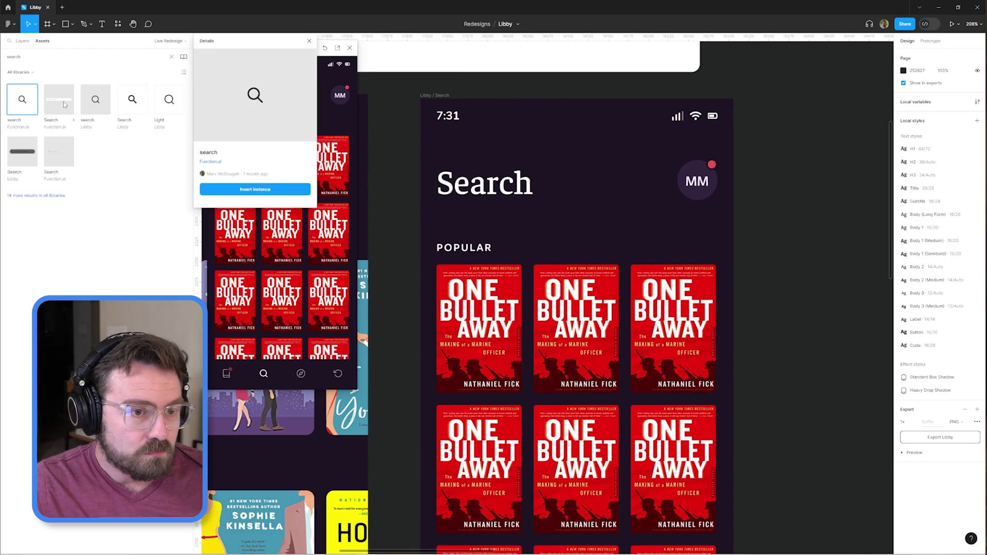
key(alt+1)
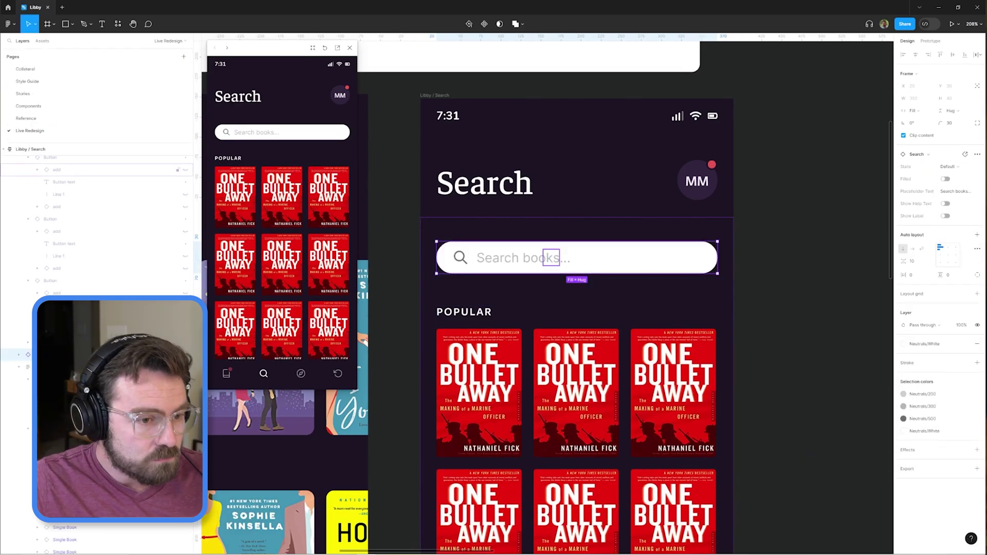
key(Escape)
scroll(595, 257, up, 2)
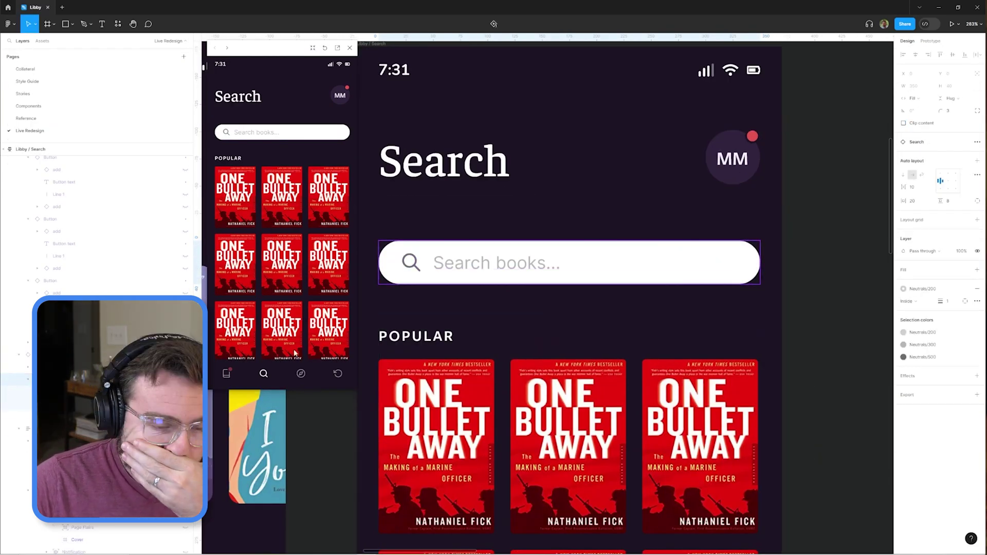
key(ctrl+z)
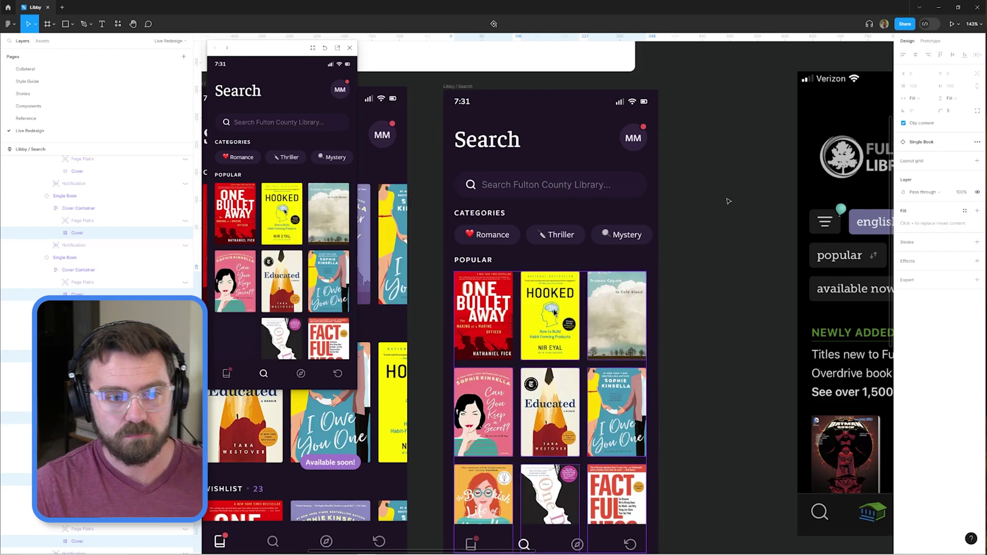
Check the Romance, Thriller and Mystery chips in the Categories row above Popular
scroll(469, 206, down, 3)
scroll(662, 201, up, 2)
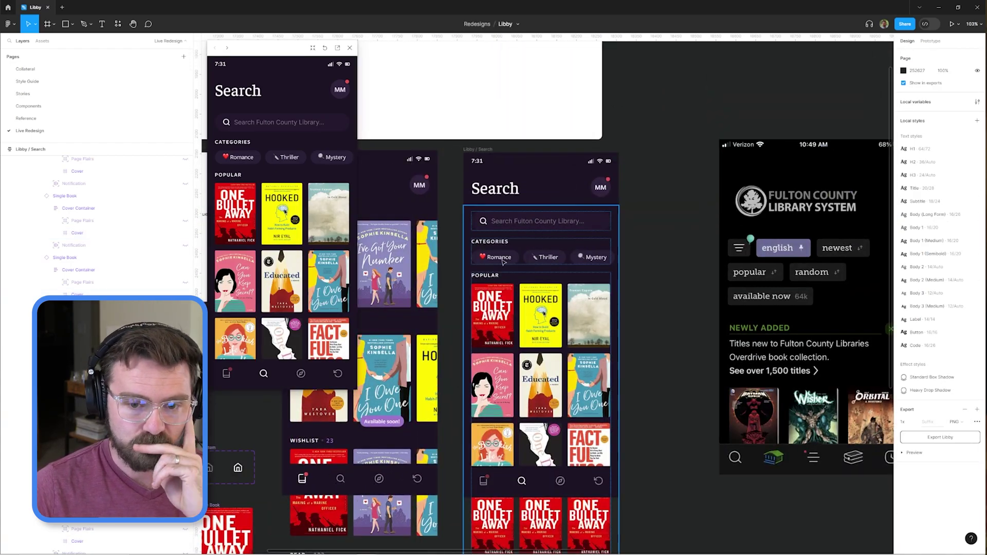
ctrl+click(503, 260)
key(Escape)
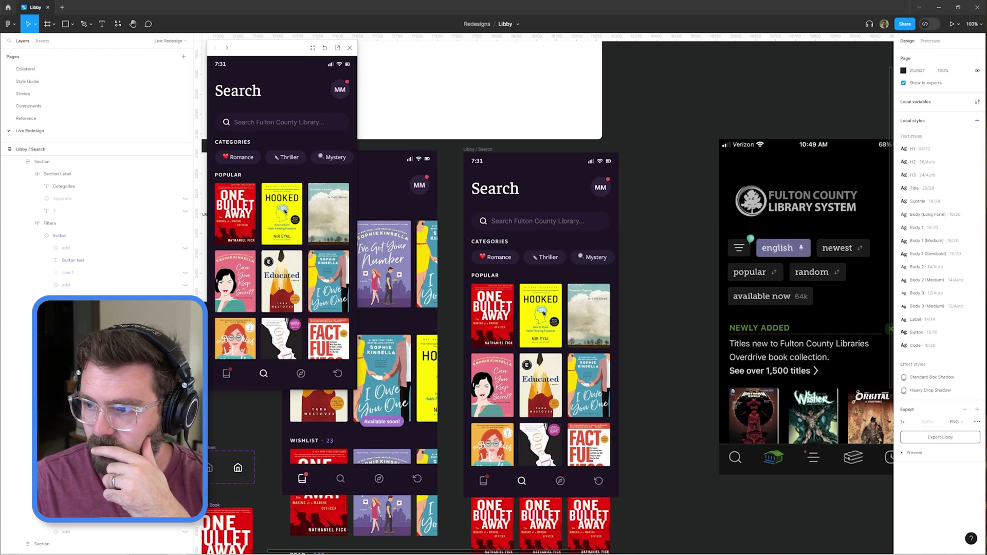
scroll(651, 356, up, 2)
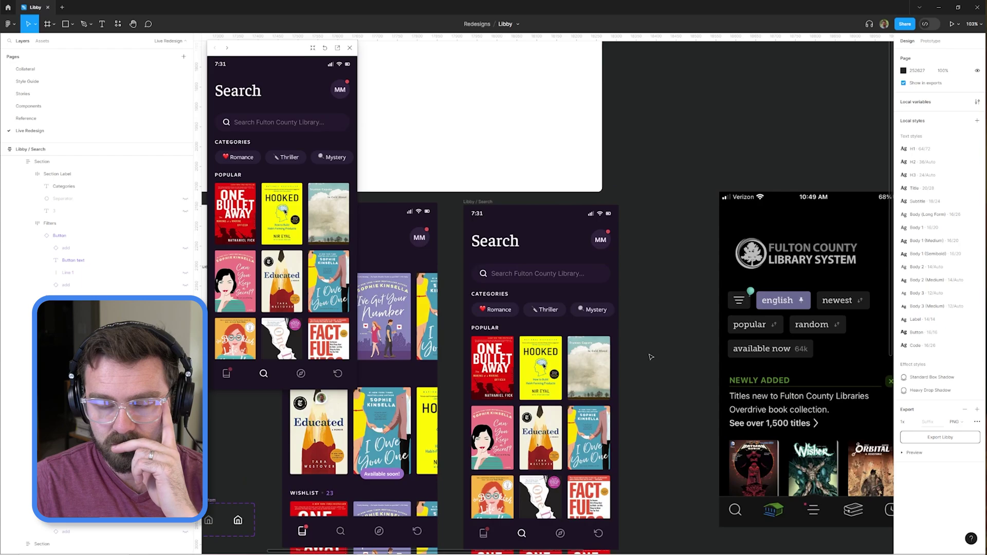
Wrap the Search screen's search bar in an auto layout frame
scroll(697, 171, left, 4)
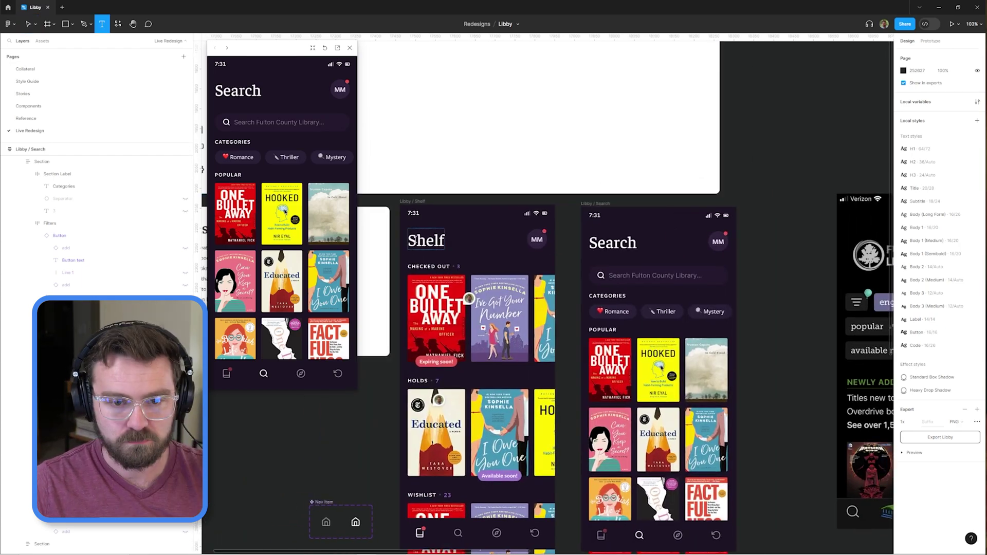
click(416, 240)
scroll(654, 159, right, 4)
click(545, 257)
key(shift+a)
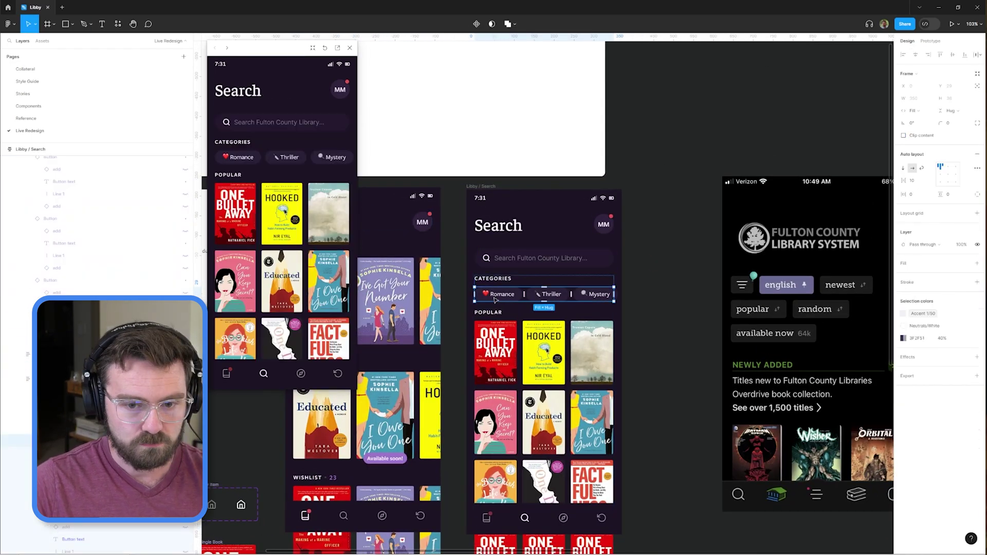
Copy the Romance chip beside the search field and swap it to a filter icon button
drag(495, 301, 591, 261)
scroll(591, 260, up, 3)
click(946, 167)
click(946, 178)
click(951, 204)
text(filter)
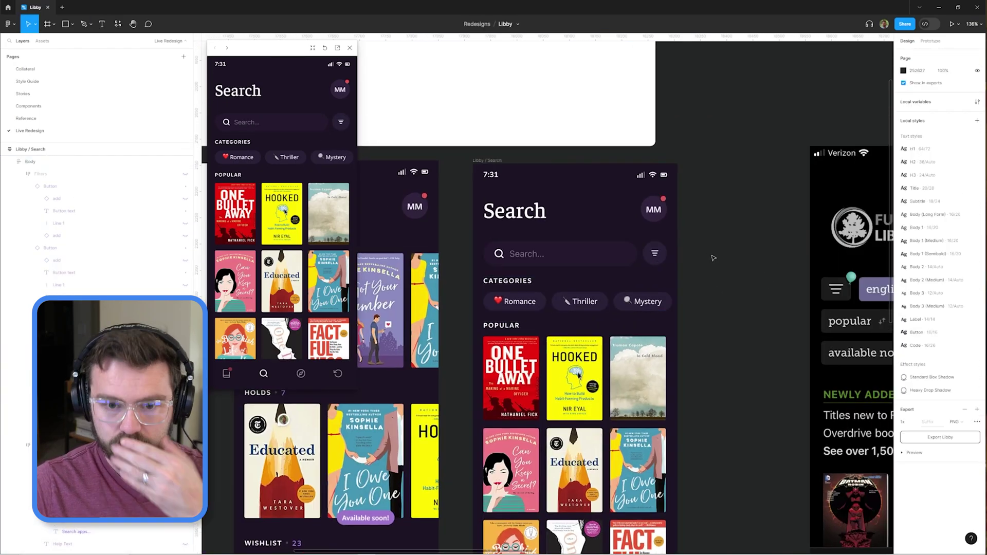
scroll(714, 257, down, 3)
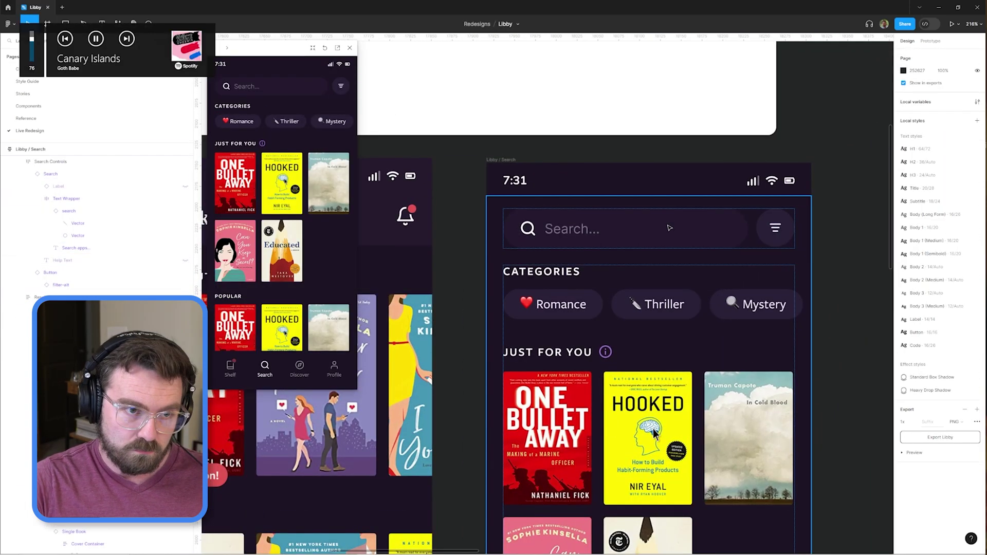
Adjust the Navigation bar's auto-layout spacing
scroll(669, 228, down, 5)
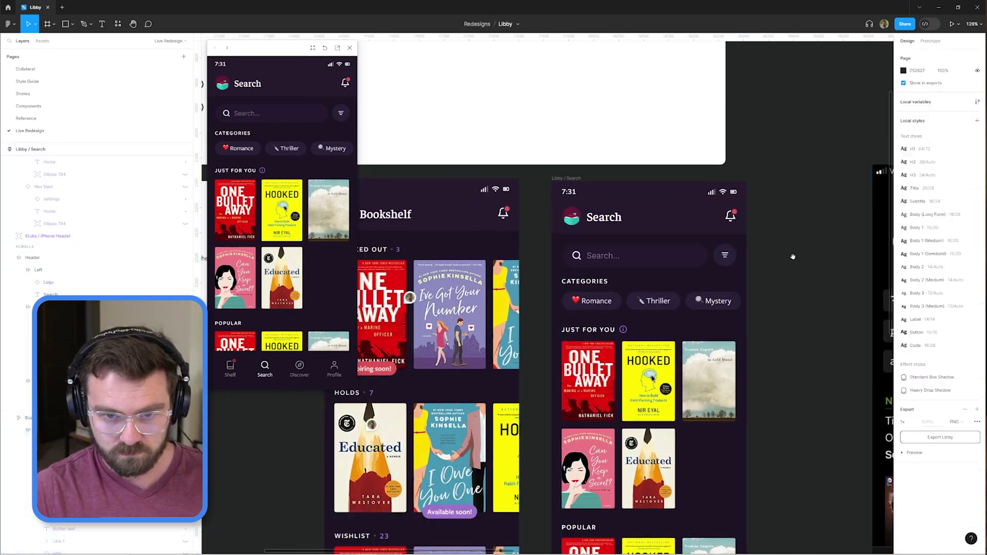
scroll(793, 256, down, 4)
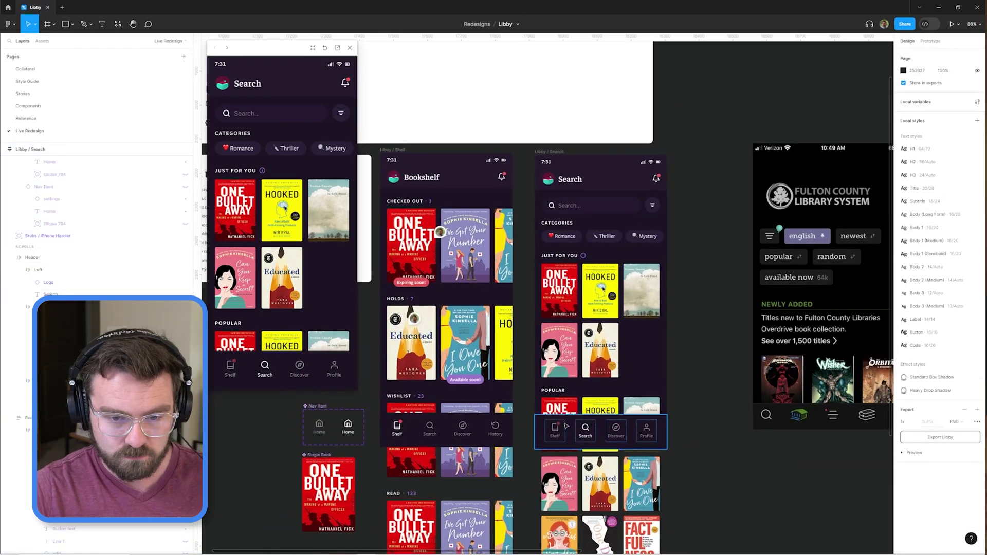
click(566, 426)
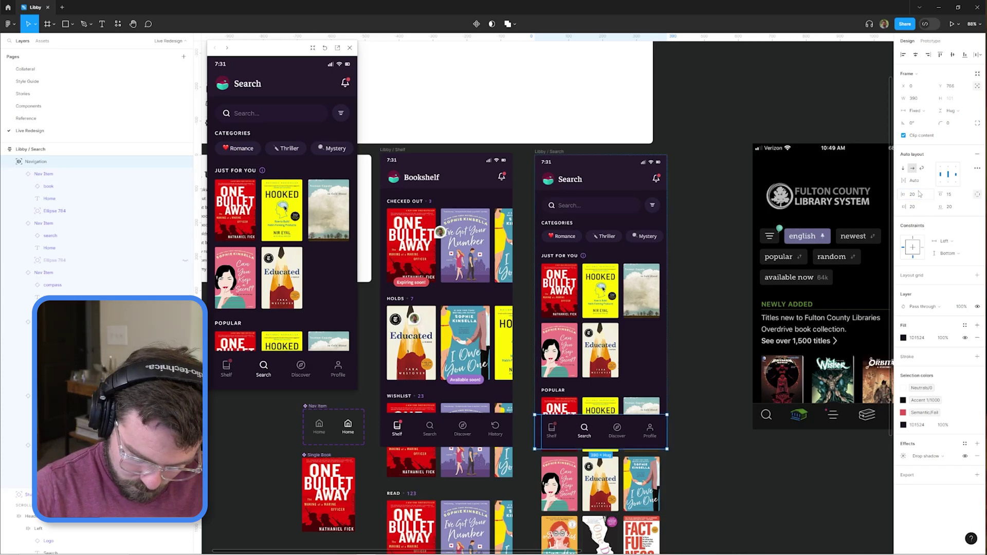
click(710, 329)
scroll(710, 329, down, 2)
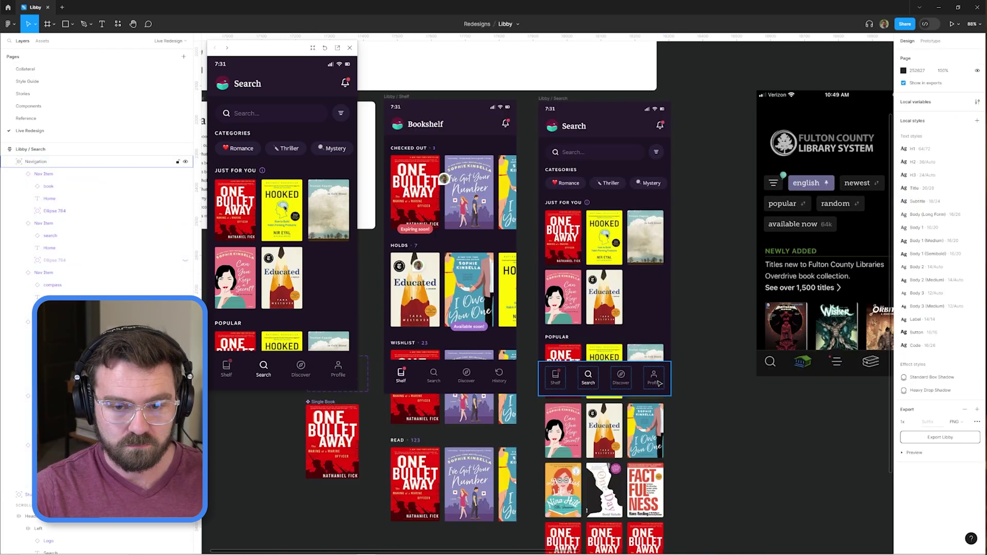
scroll(660, 384, up, 3)
Move the Fulton County screenshot below Bookshelf and delete the Single Book screen's Bookshelf header
scroll(659, 384, down, 5)
drag(762, 160, 478, 440)
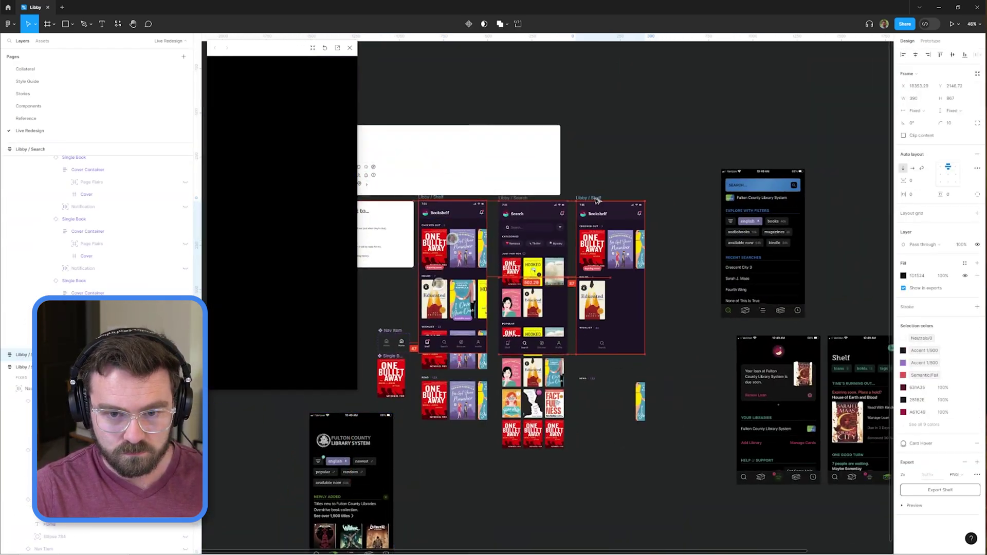
scroll(549, 247, up, 3)
click(549, 247)
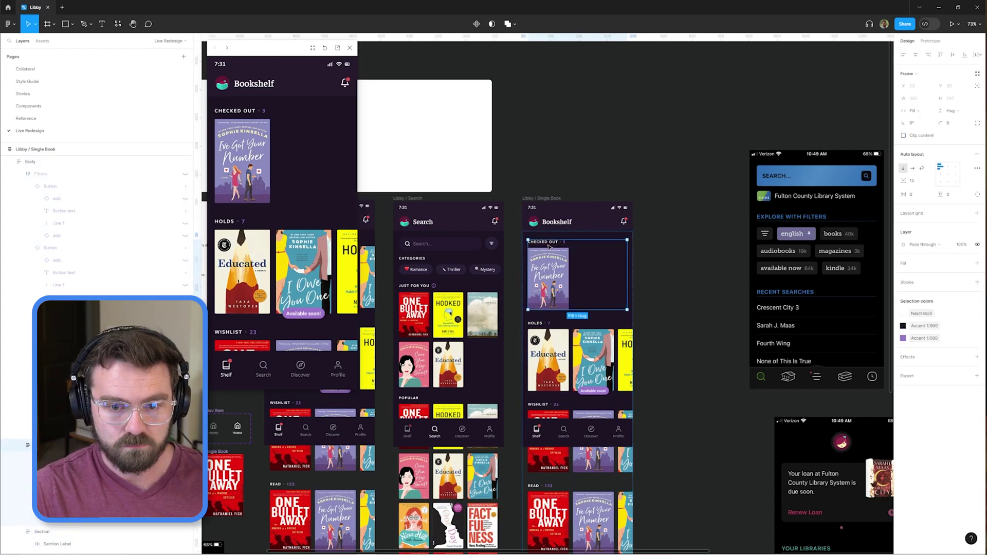
scroll(557, 221, up, 3)
click(557, 221)
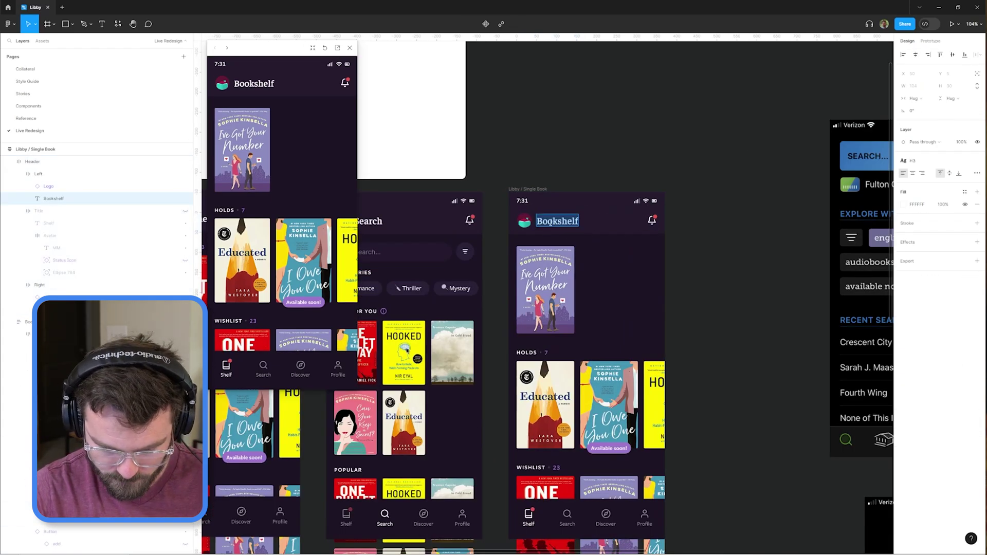
key(Delete)
Enlarge the book cover to 175×265
click(555, 268)
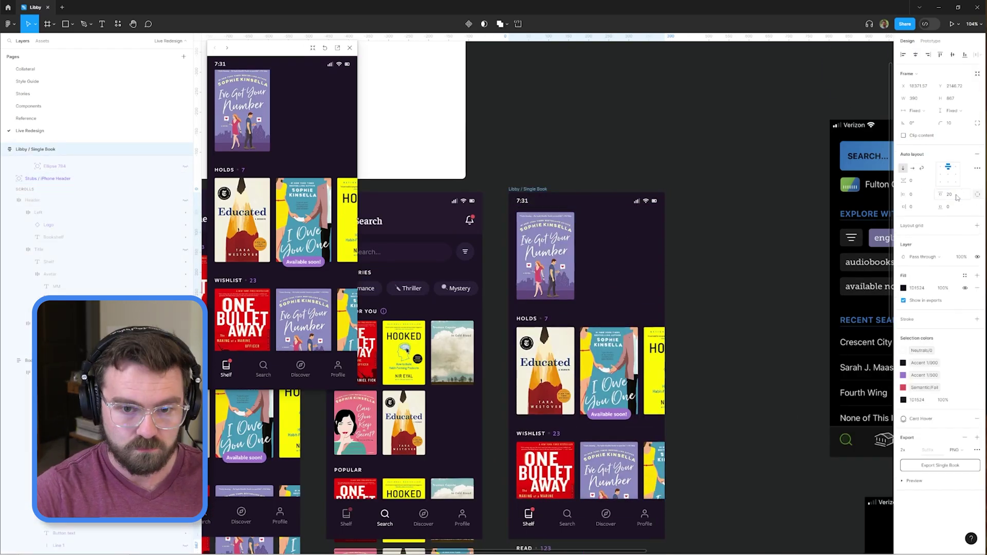
scroll(623, 243, up, 3)
drag(557, 333, 574, 357)
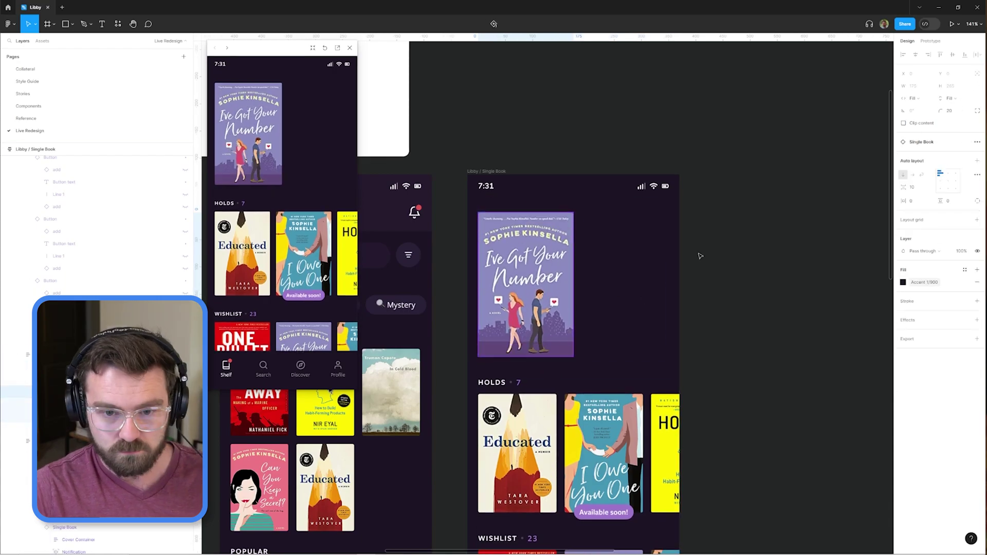
scroll(702, 256, down, 5)
key(Escape)
Let the title I've Got Your Number wrap across the screen width
scroll(701, 258, up, 2)
scroll(585, 256, down, 1)
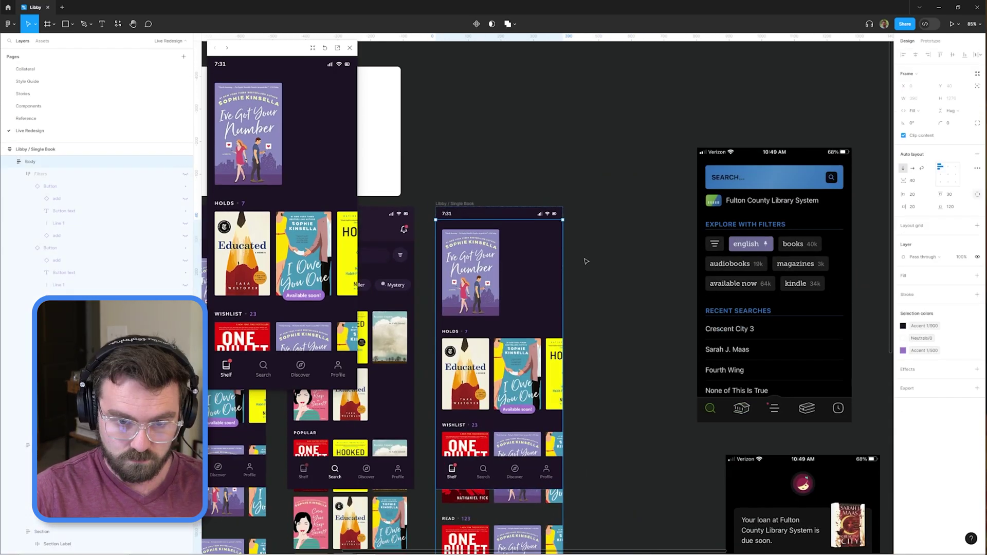
scroll(559, 267, up, 5)
key(Escape)
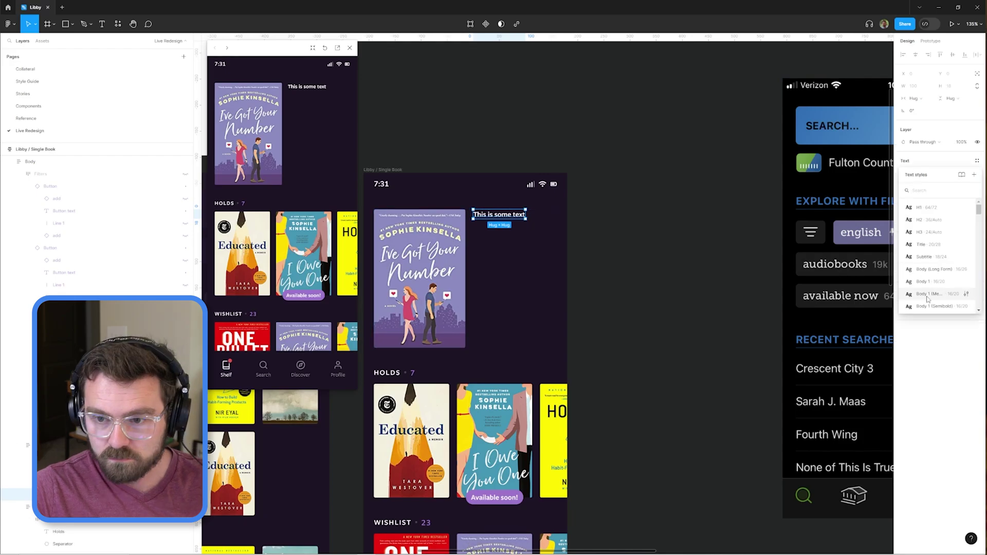
drag(569, 218, 557, 217)
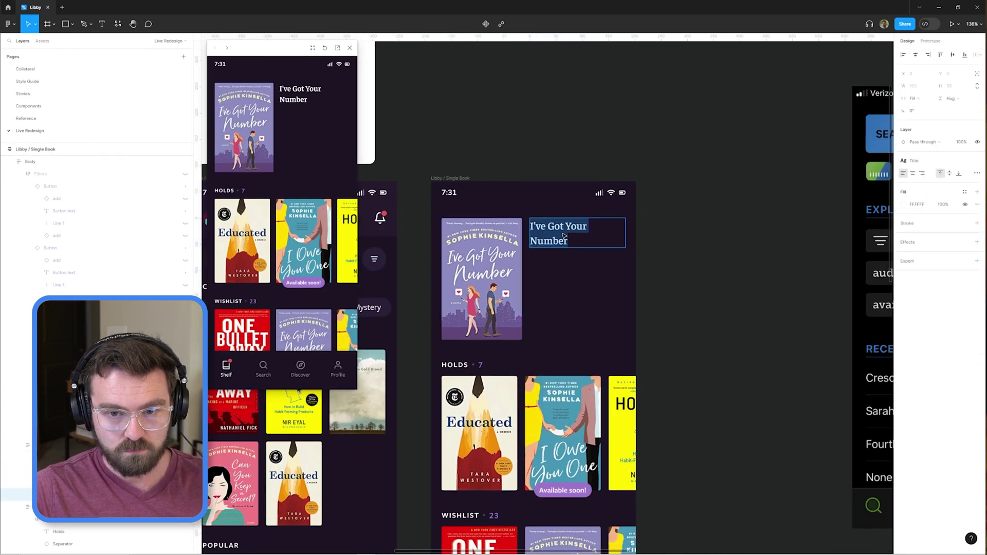
Colour the rating stars Yellow/500
scroll(461, 311, up, 5)
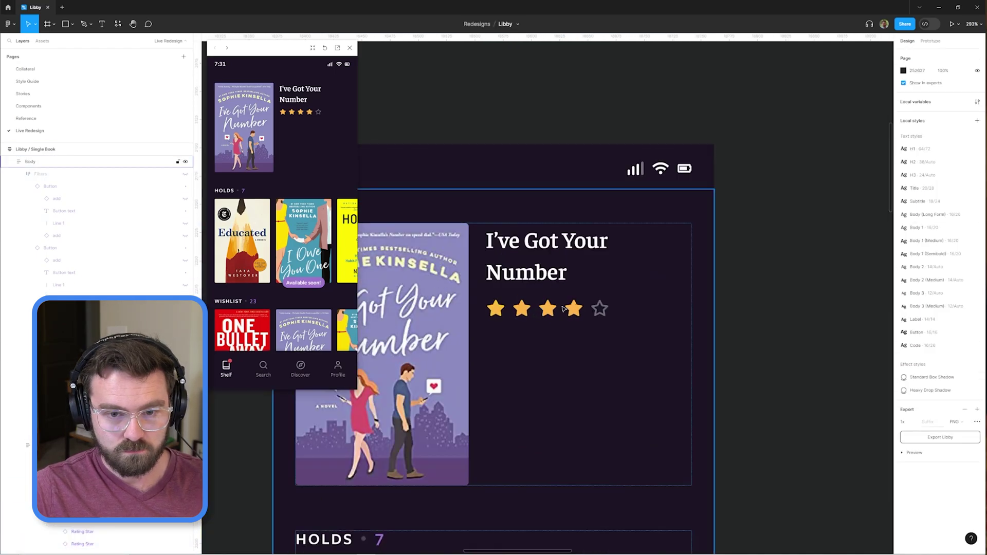
scroll(502, 311, up, 8)
click(920, 344)
key(Escape)
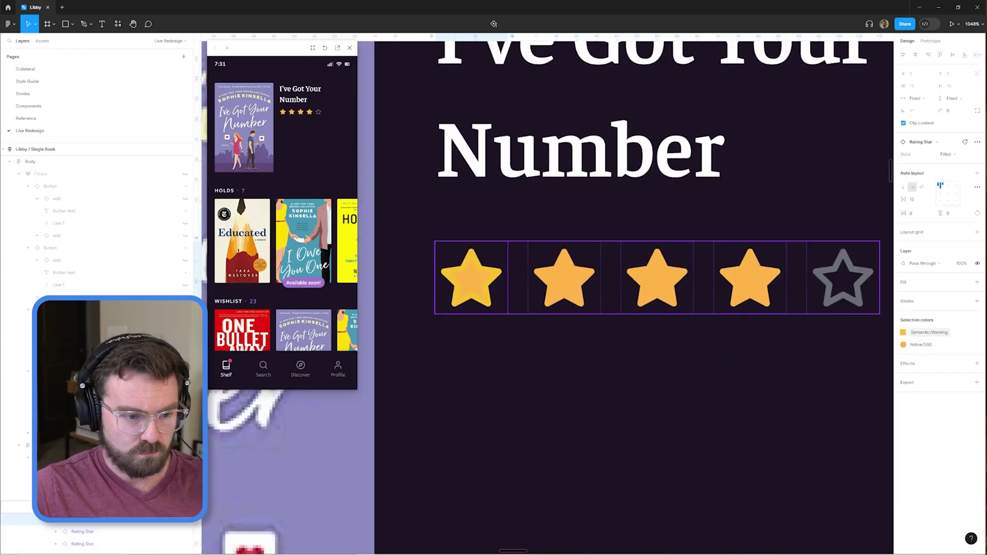
click(495, 277)
click(494, 276)
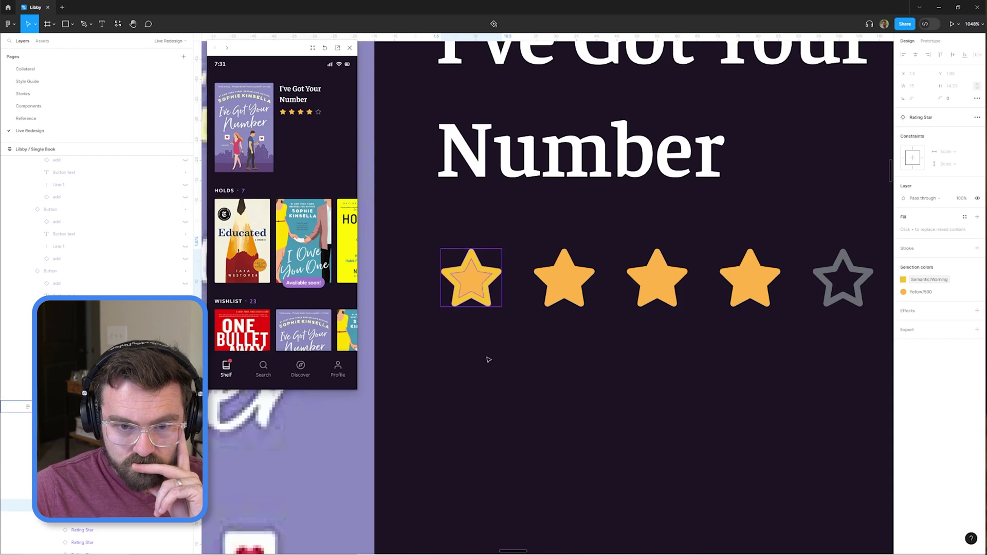
click(966, 261)
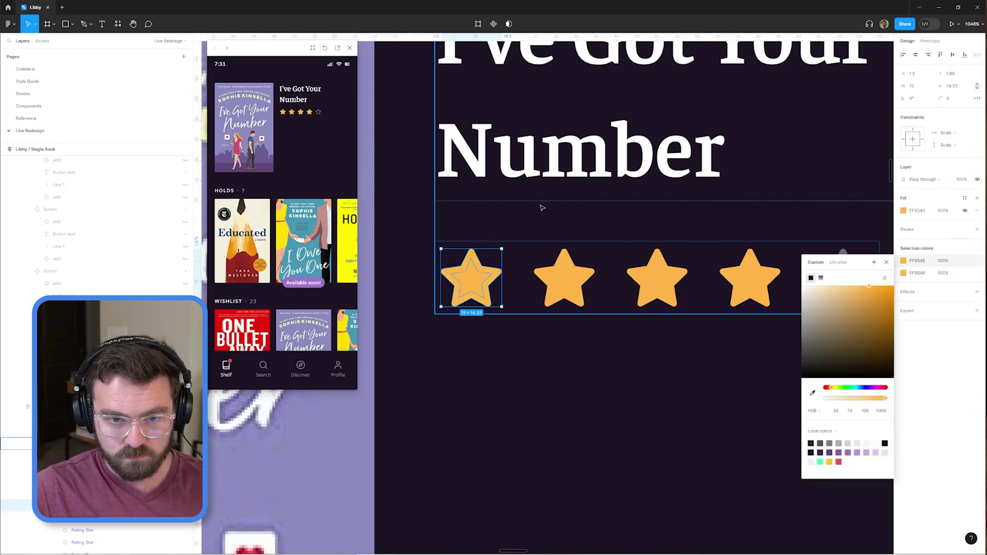
Wrap the star row in auto layout and style the 4.1 score text
key(shift+a)
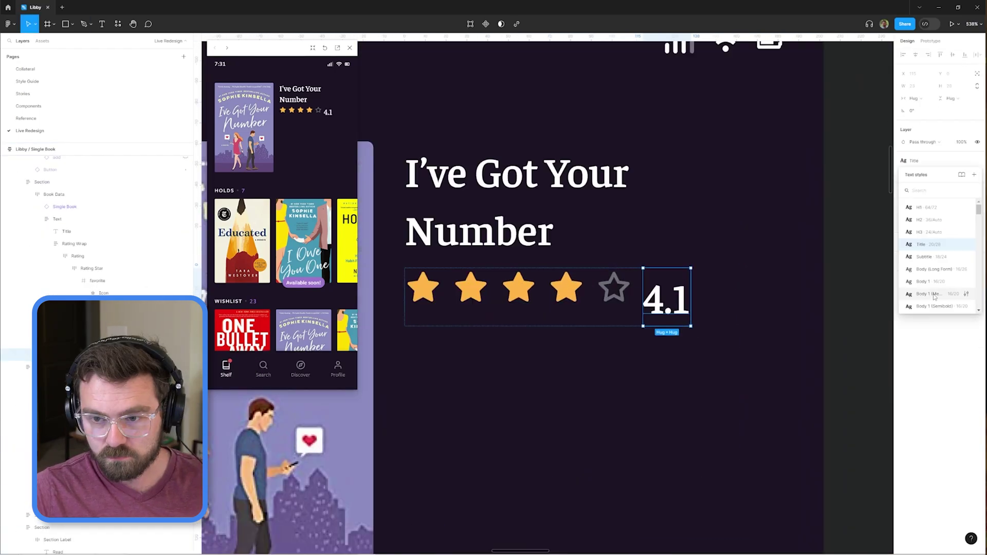
click(977, 222)
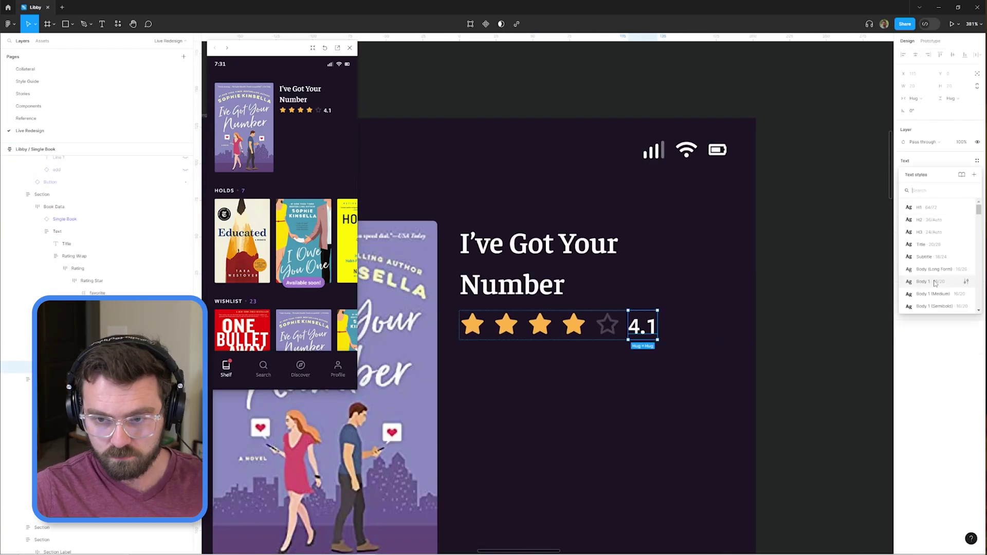
double_click(606, 283)
click(715, 284)
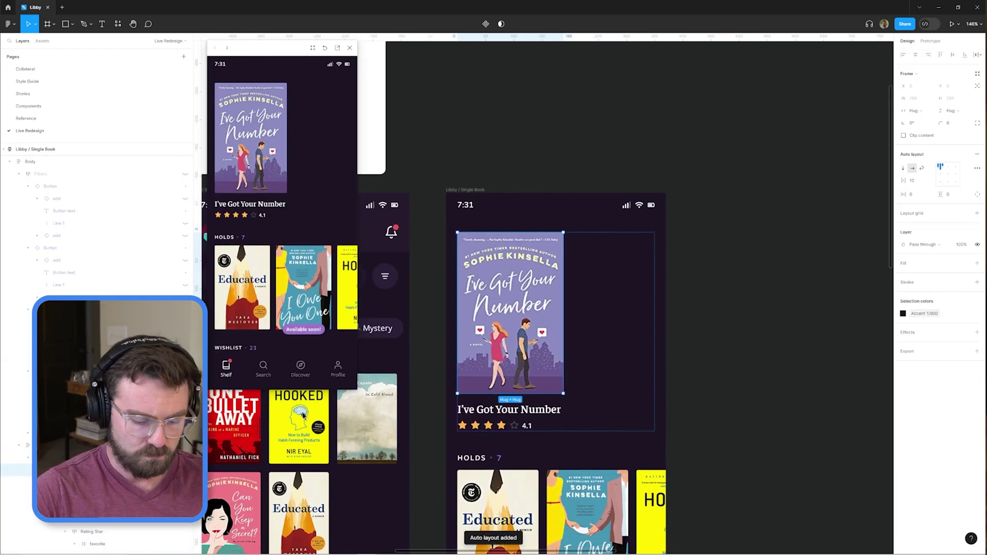
Add a size-30 back arrow to the book header with a Dissolve transition
scroll(520, 331, down, 2)
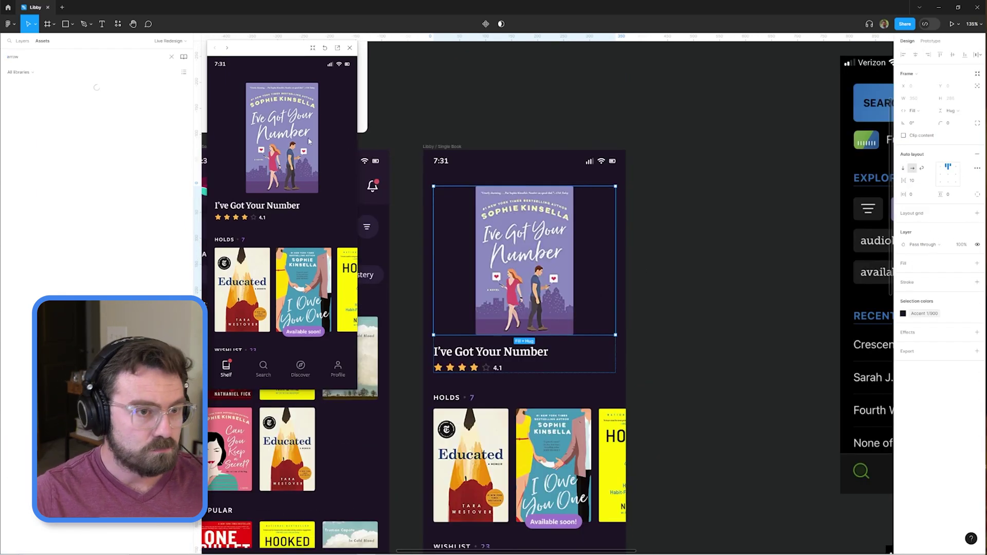
drag(58, 152, 502, 208)
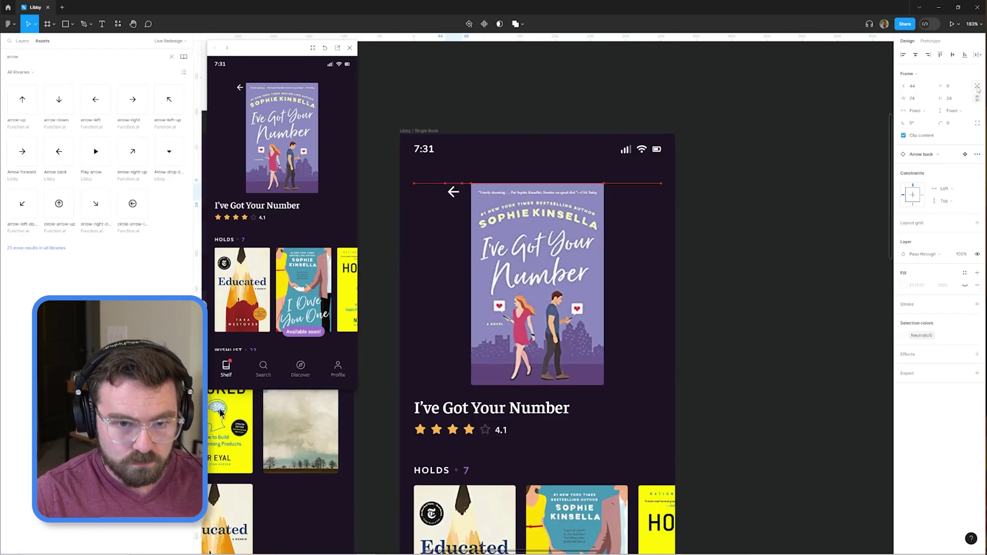
scroll(566, 286, up, 5)
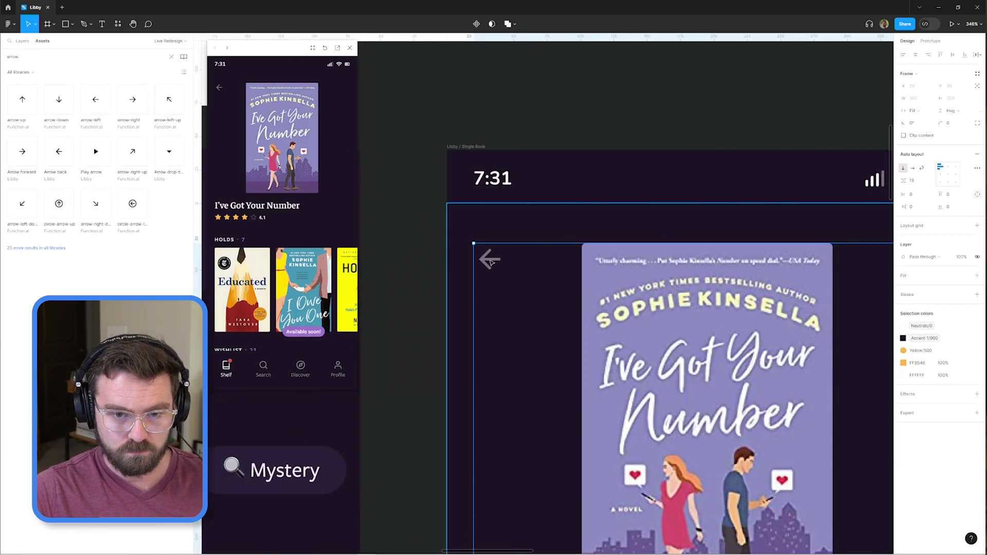
text(30)
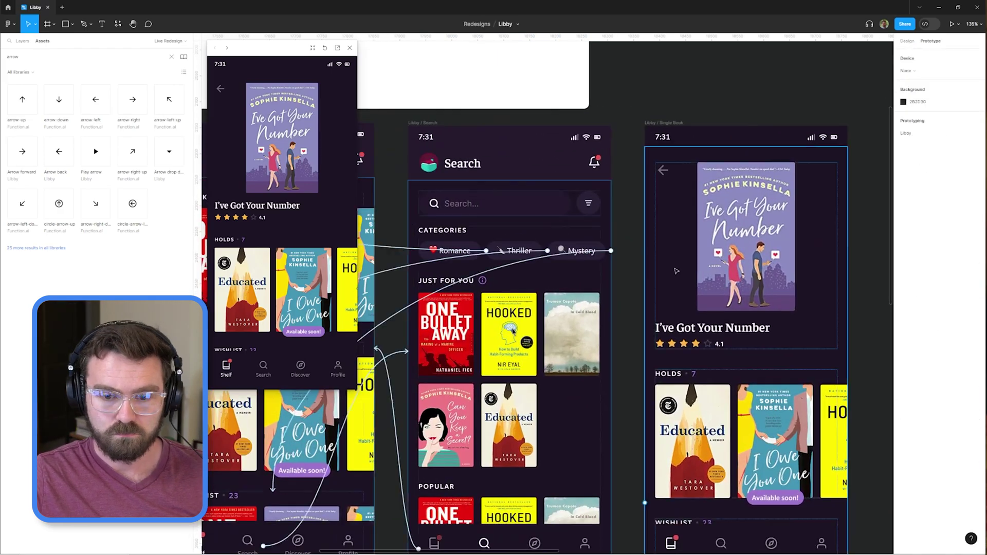
click(718, 385)
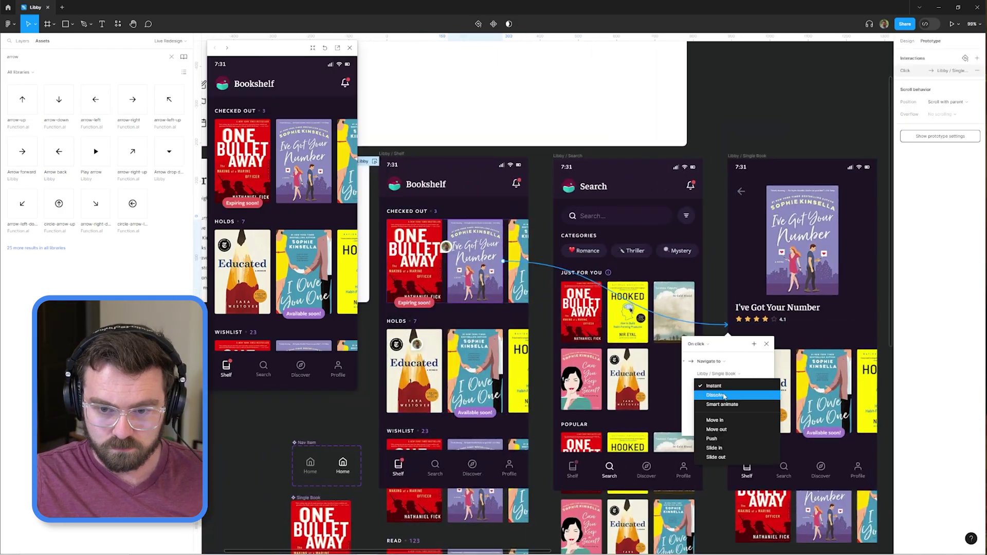
click(717, 394)
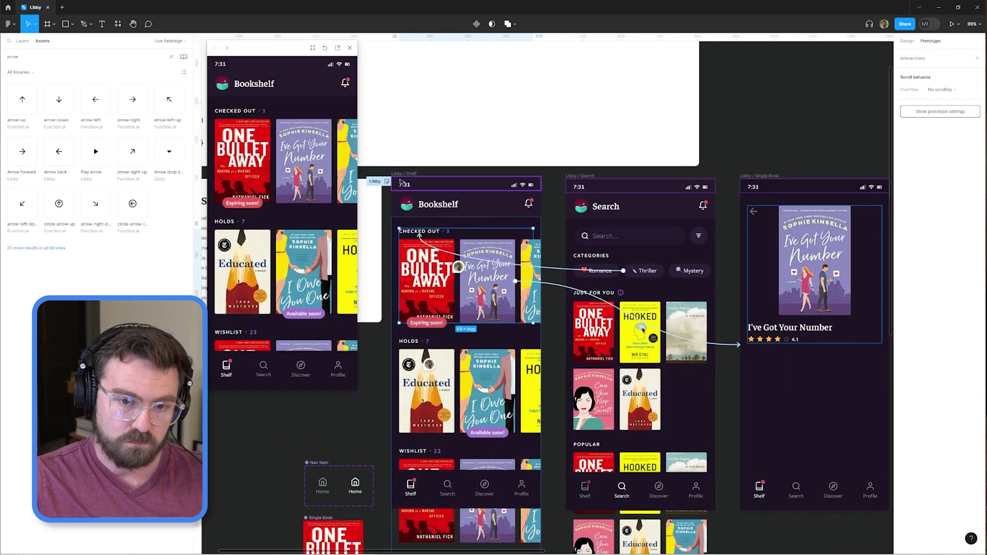
Paste the Bookshelf header into Single Book and link the back arrow to Libby / Shelf
click(405, 173)
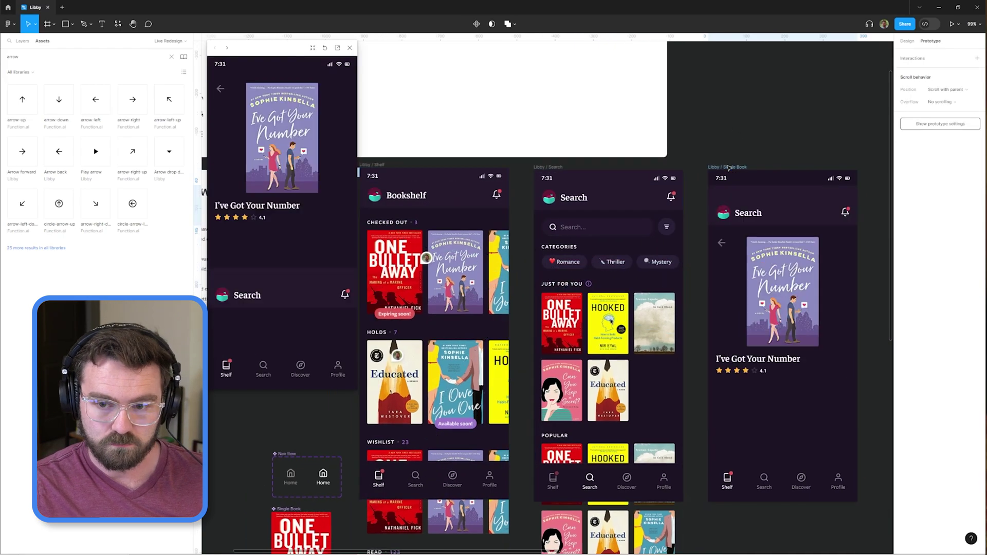
click(741, 170)
key(ctrl+v)
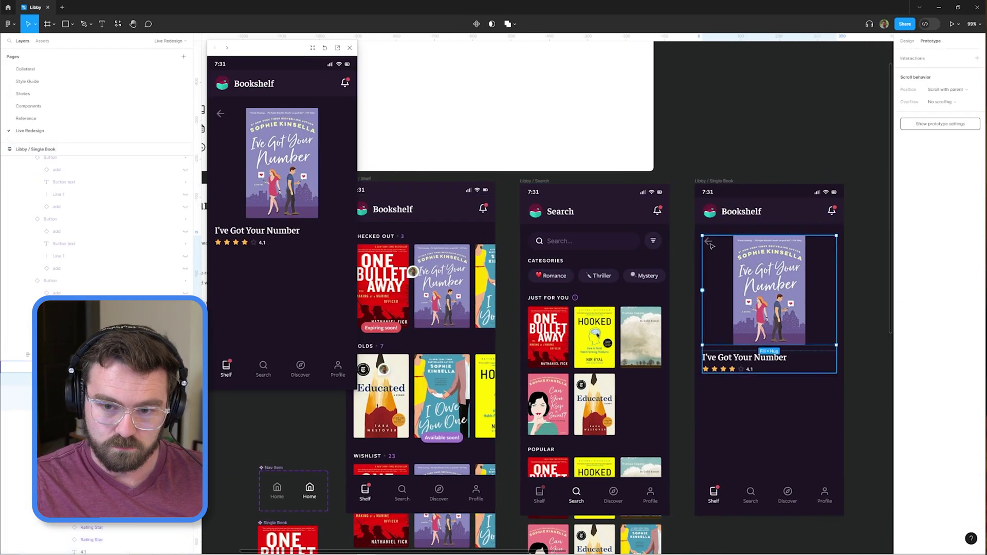
drag(717, 227, 508, 333)
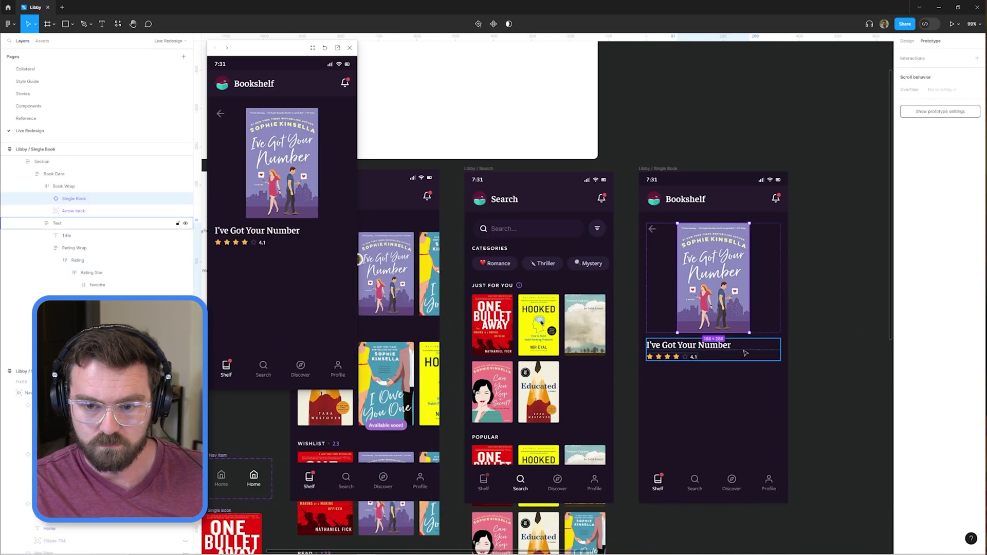
Fill the description with placeholder paragraph text
ctrl+scroll(424, 241, up, 5)
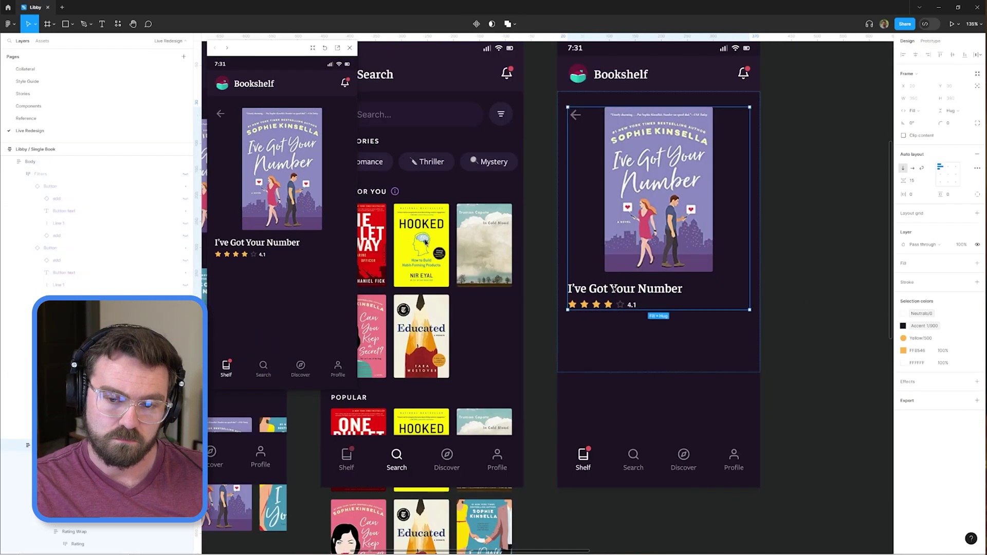
key(ctrl+v)
scroll(617, 308, right, 3)
key(shift+Return)
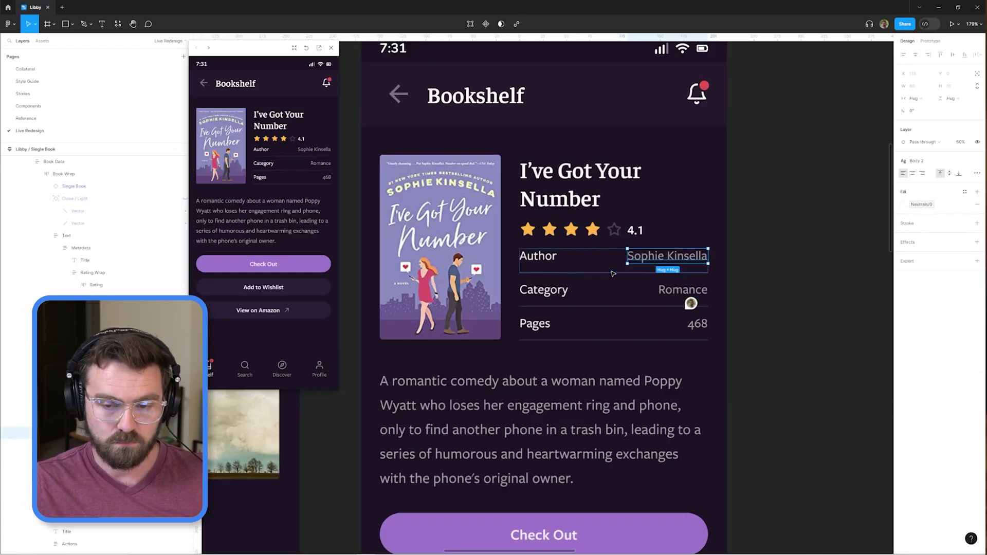
scroll(607, 206, up, 5)
Paste an up-right arrow after the author name and set opacity back to 100%
double_click(607, 205)
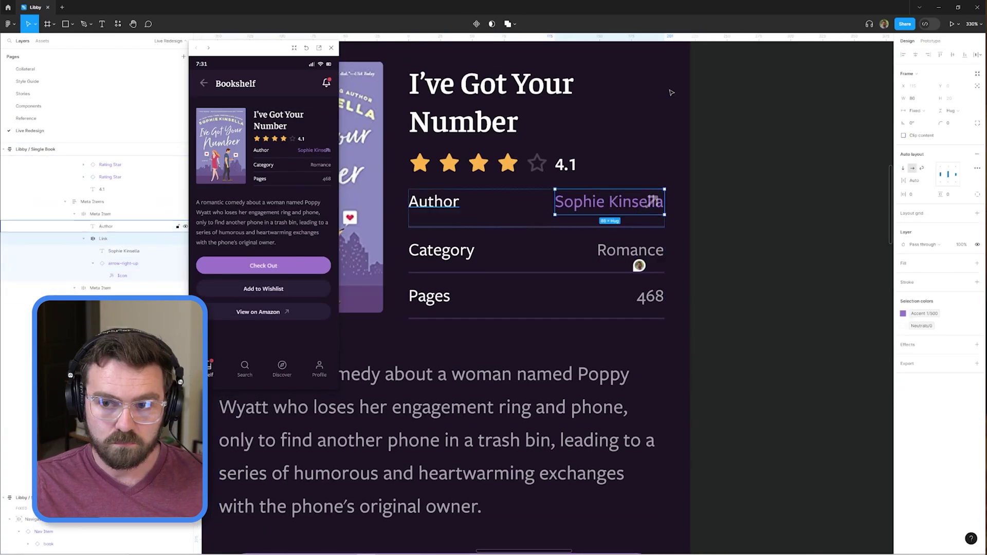
key(ctrl+v)
click(617, 231)
scroll(651, 214, down, 6)
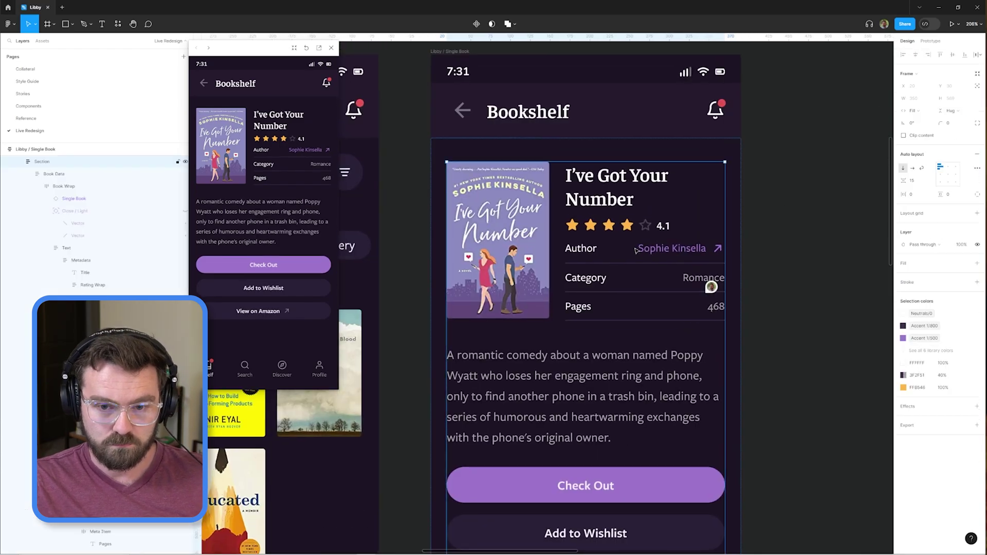
scroll(653, 222, up, 5)
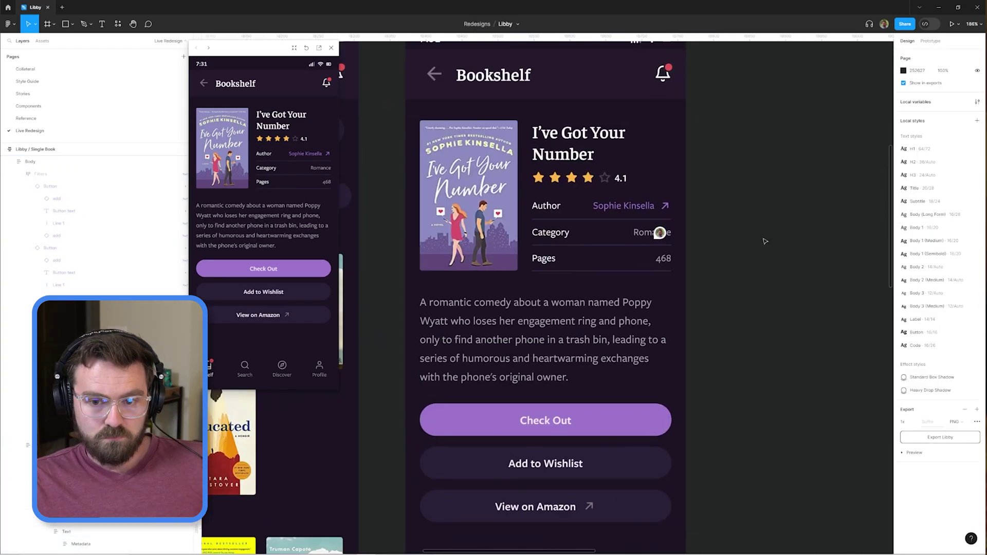
key(0)
Hide the comment pins on the canvas
scroll(719, 231, down, 3)
click(762, 238)
key(shift+c)
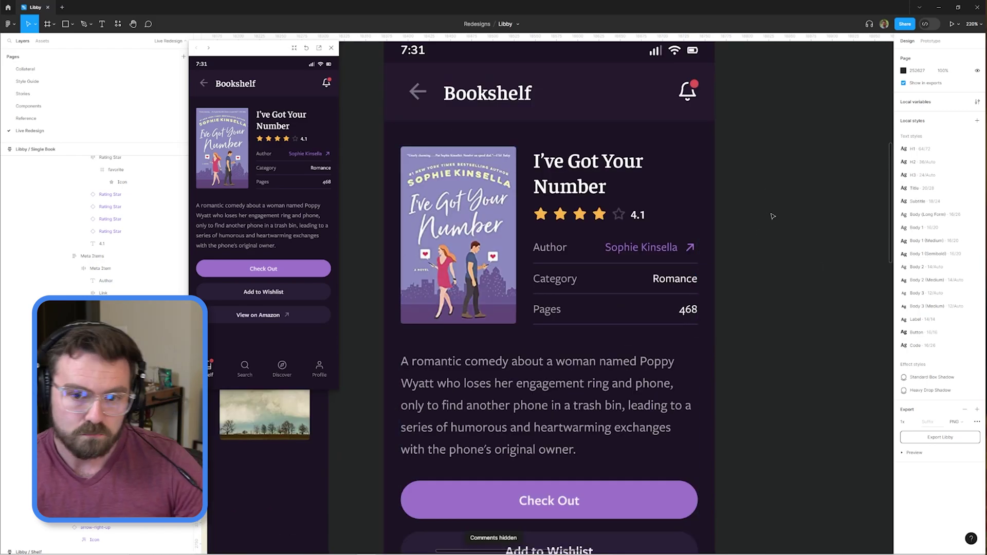
scroll(799, 175, down, 2)
Check the 4.1 rating text and select the Single Book screen frame
key(t)
click(719, 210)
key(Escape)
key(Escape)
scroll(731, 205, up, 3)
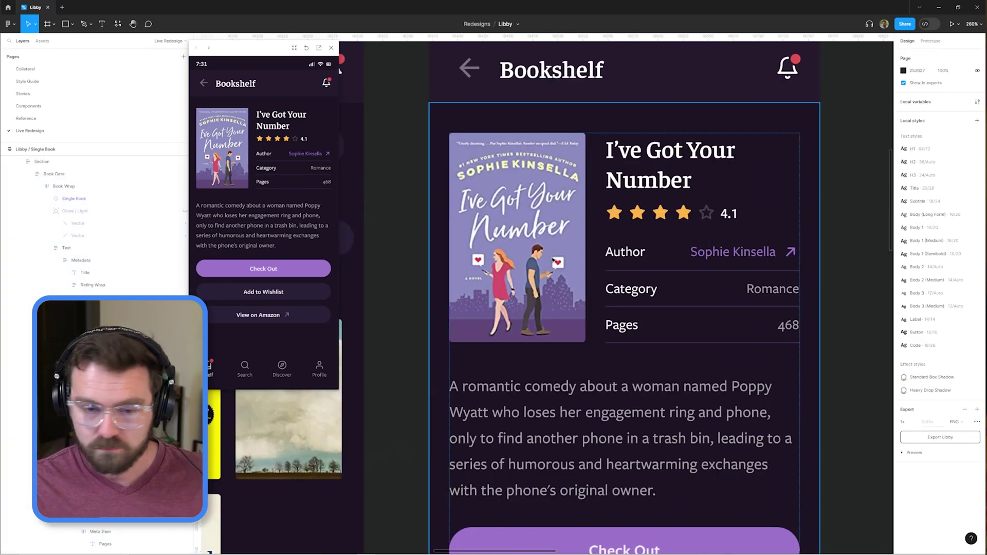
scroll(858, 276, down, 3)
click(498, 155)
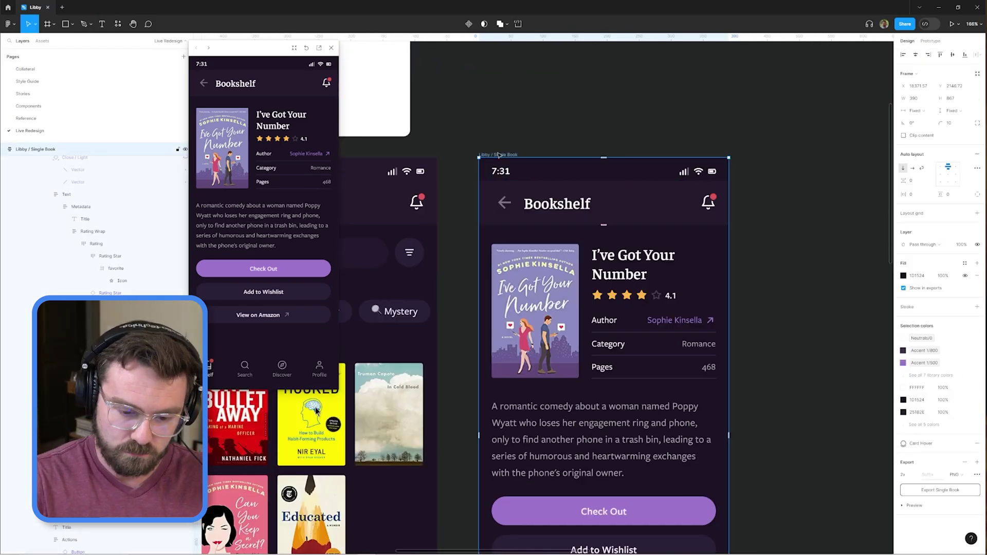
scroll(504, 206, down, 2)
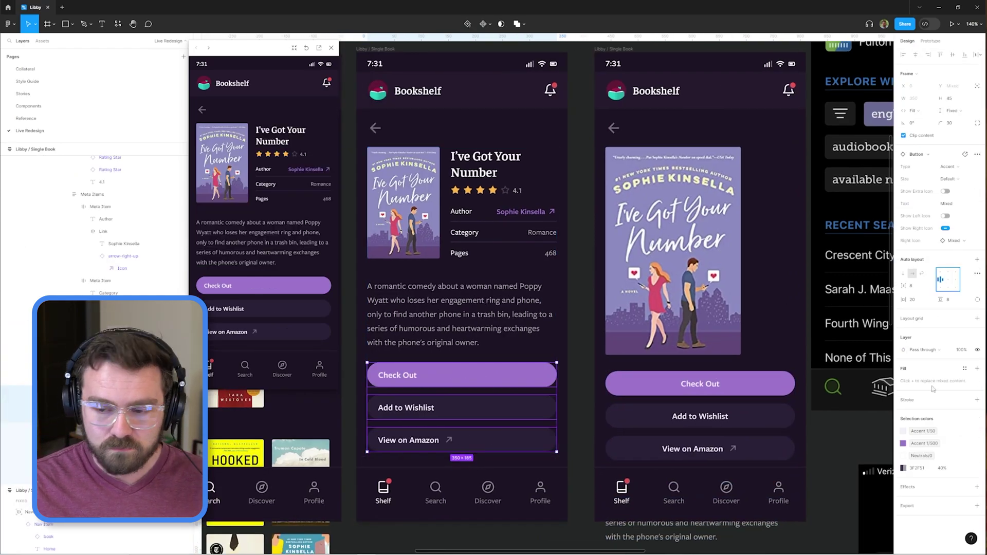
Restyle the action buttons with no fill and an Accent 1/700 outline, keeping square corners
click(500, 370)
click(925, 291)
click(976, 368)
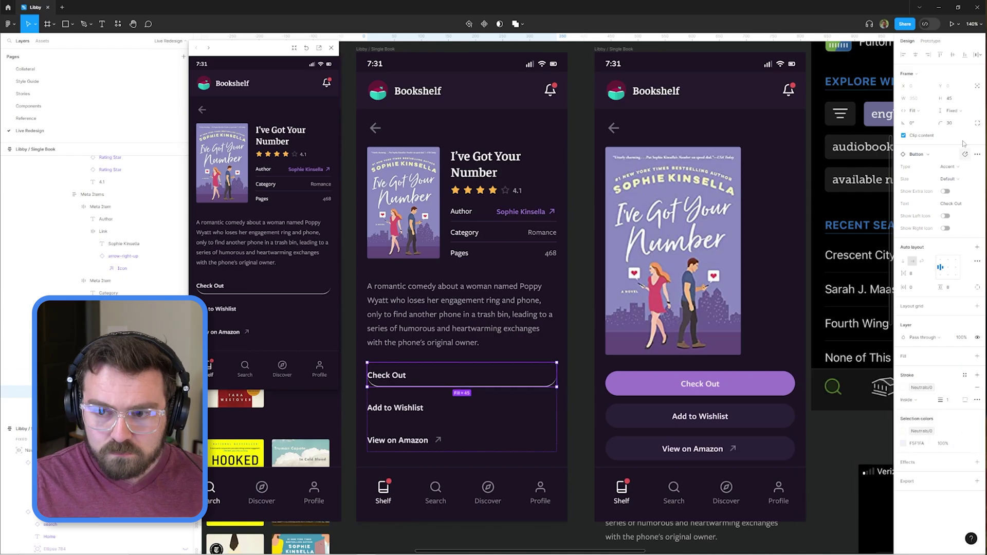
click(903, 387)
click(843, 412)
scroll(388, 299, up, 5)
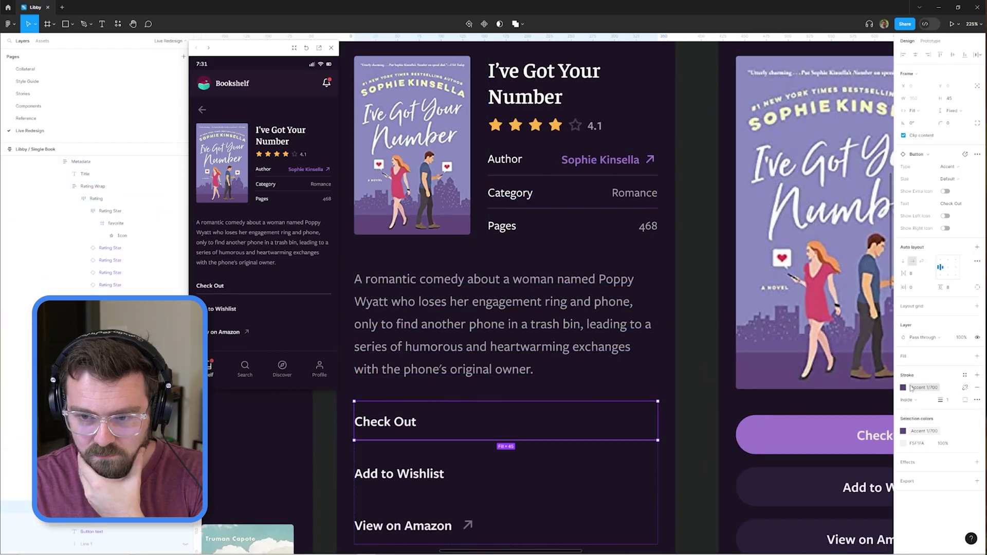
key(Tab)
key(Tab)
click(951, 123)
text(30)
key(Return)
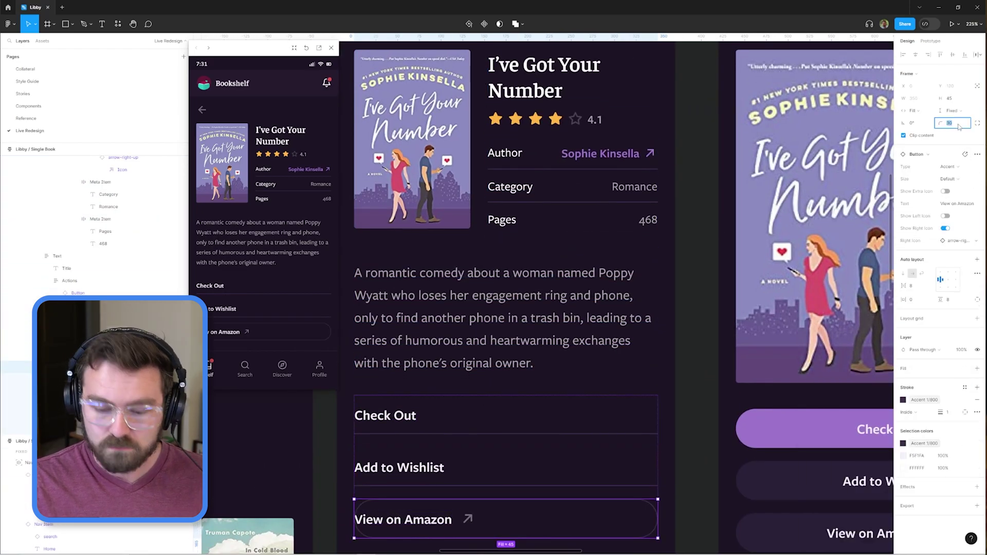
key(ctrl+z)
scroll(717, 264, down, 3)
Give Check Out a book icon, Add to Wishlist a bookmark, and View on Amazon arrow-right-up
click(533, 354)
scroll(543, 363, up, 2)
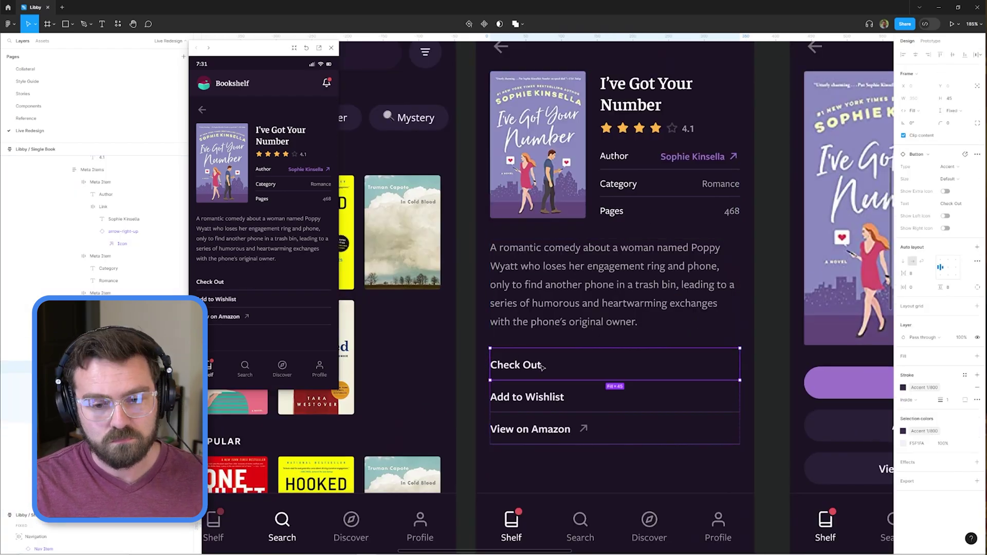
scroll(542, 366, up, 3)
click(952, 228)
key(Tab)
click(945, 216)
click(952, 228)
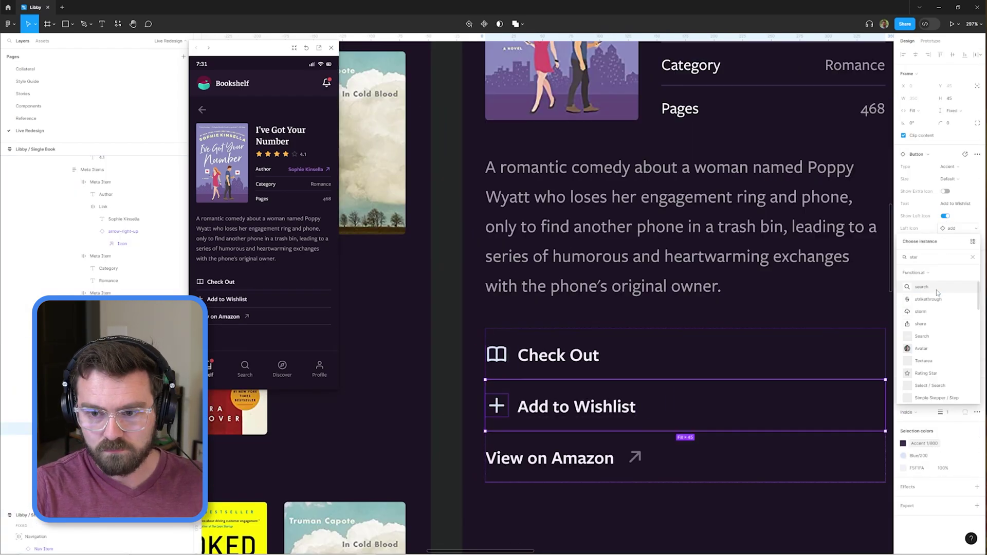
key(Tab)
click(945, 215)
click(952, 228)
text(arrow)
click(943, 322)
click(904, 456)
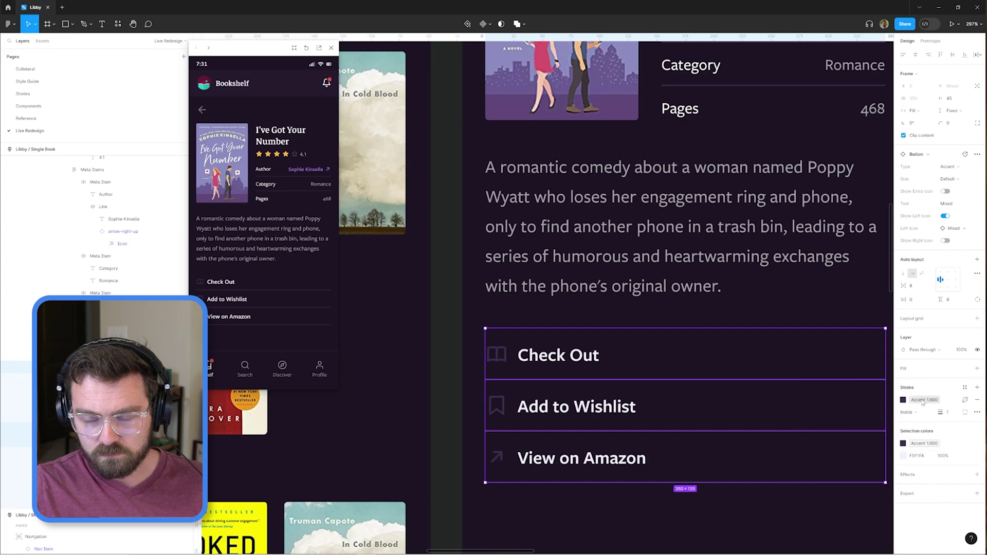
key(Escape)
key(Escape)
scroll(578, 501, down, 5)
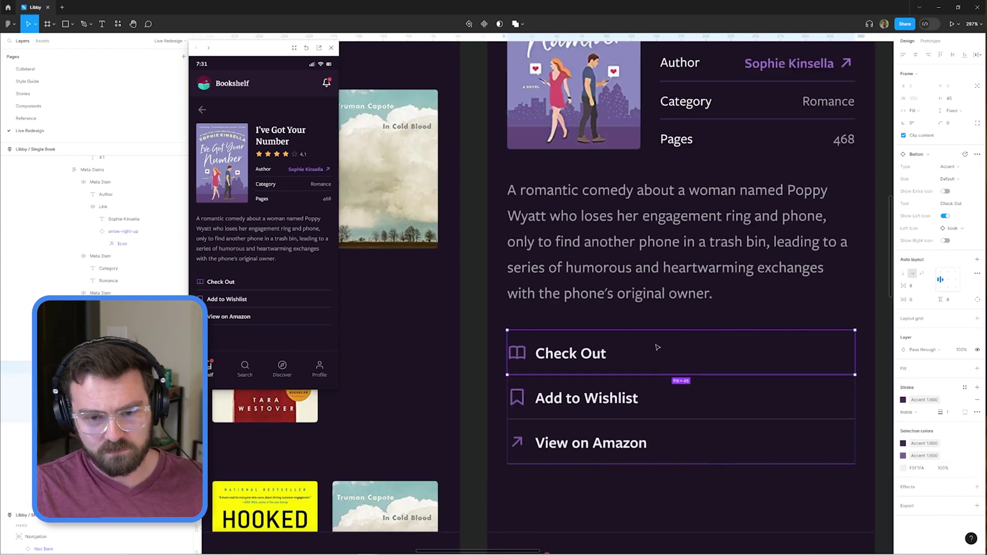
Set the three buttons' vertical padding to 15 and wrap description and buttons in auto layout
drag(521, 404, 743, 493)
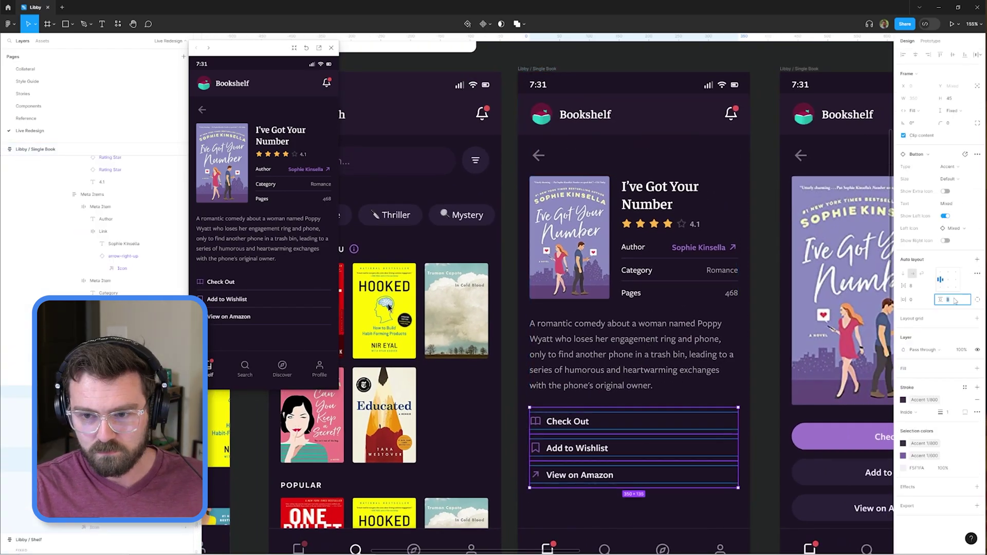
drag(941, 300, 957, 302)
click(766, 361)
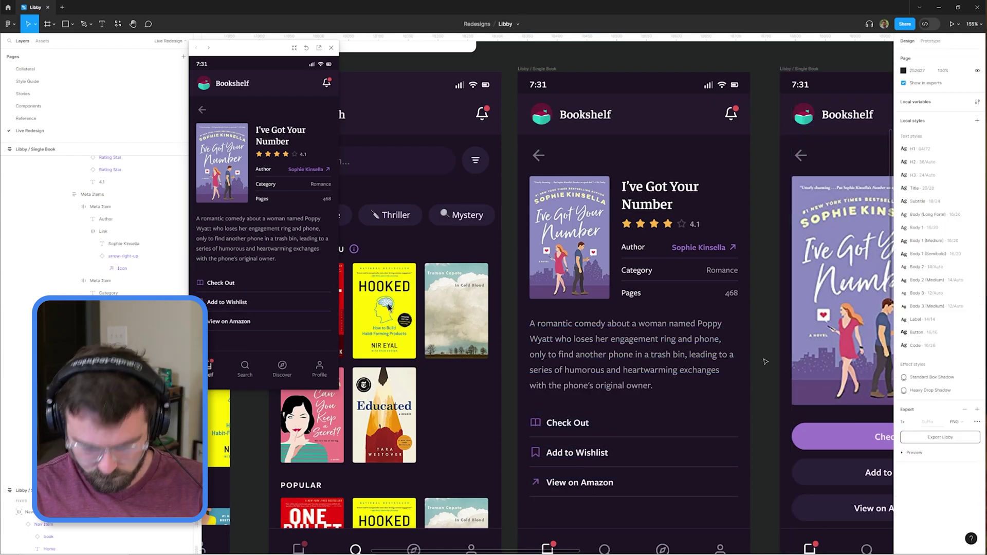
click(580, 482)
key(shift+a)
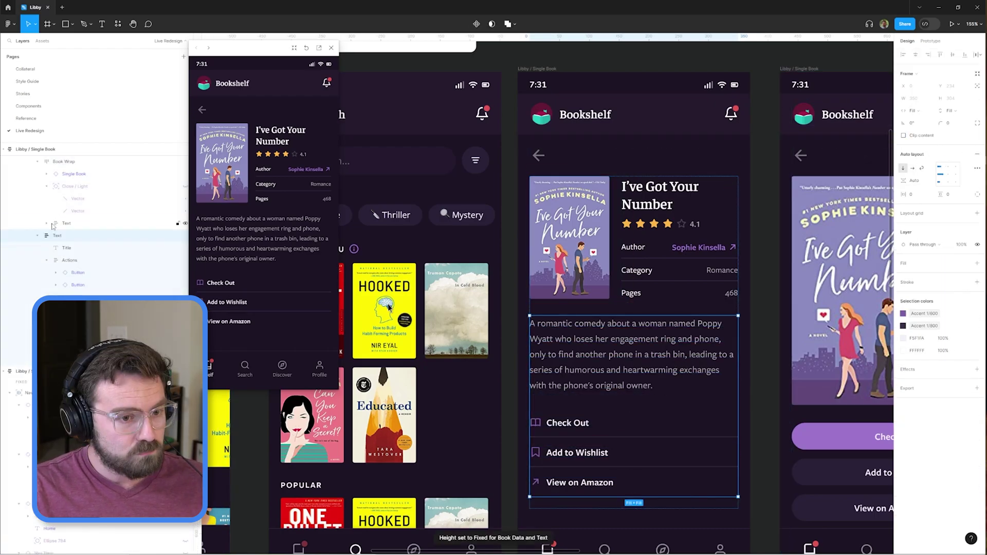
click(949, 111)
click(58, 190)
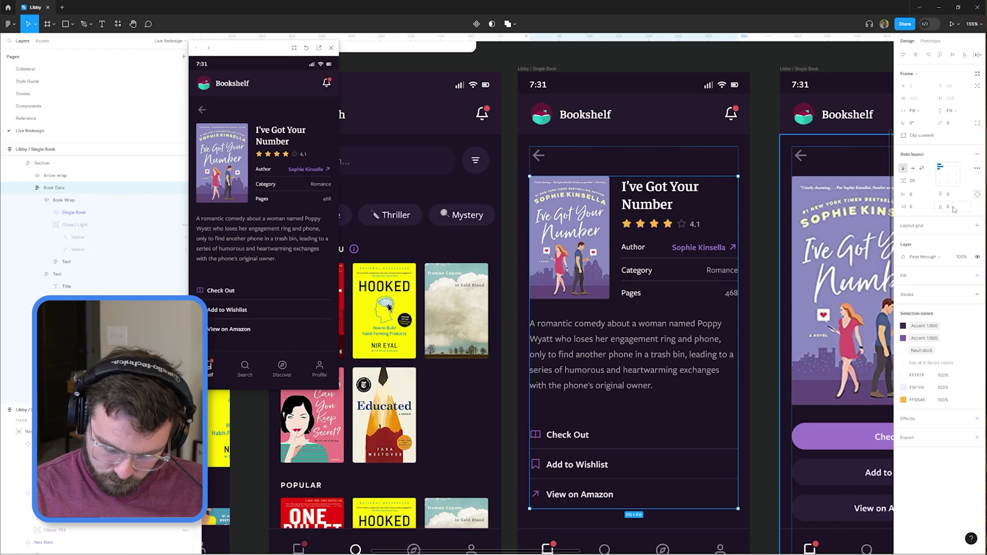
Set the book title font to FreightSans Pro
click(908, 174)
text(Freig)
click(846, 204)
scroll(644, 161, down, 5)
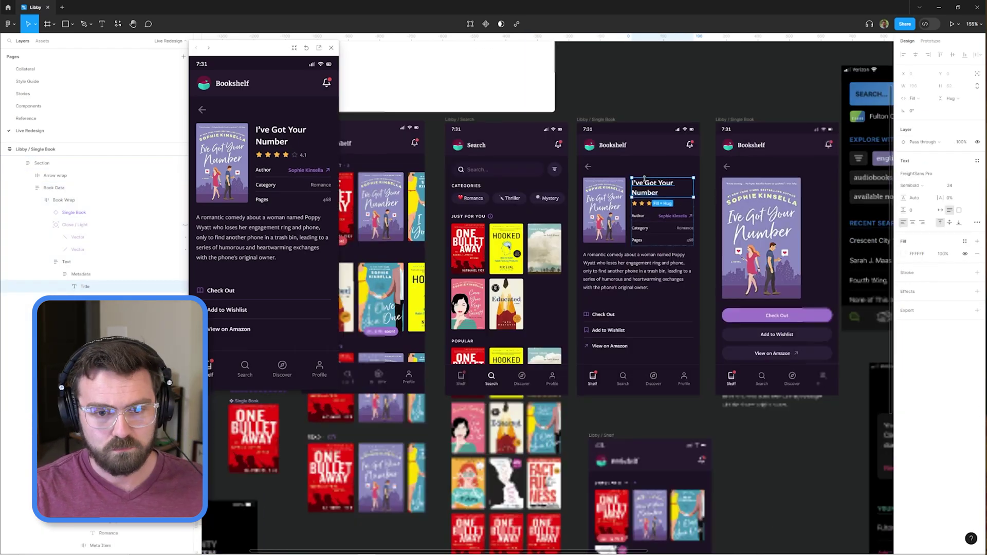
scroll(617, 257, down, 10)
scroll(566, 221, up, 5)
Rename the History section label to SEPTEMBER 2023 and delete the extra book covers
double_click(565, 221)
scroll(568, 225, up, 5)
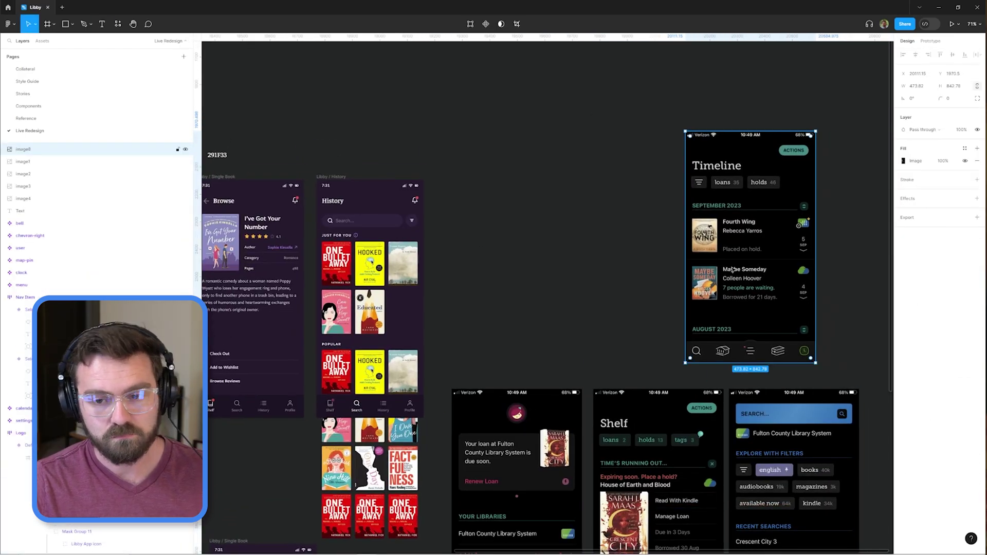
scroll(391, 206, up, 5)
text(SEPTEMBER 2023)
scroll(417, 208, up, 3)
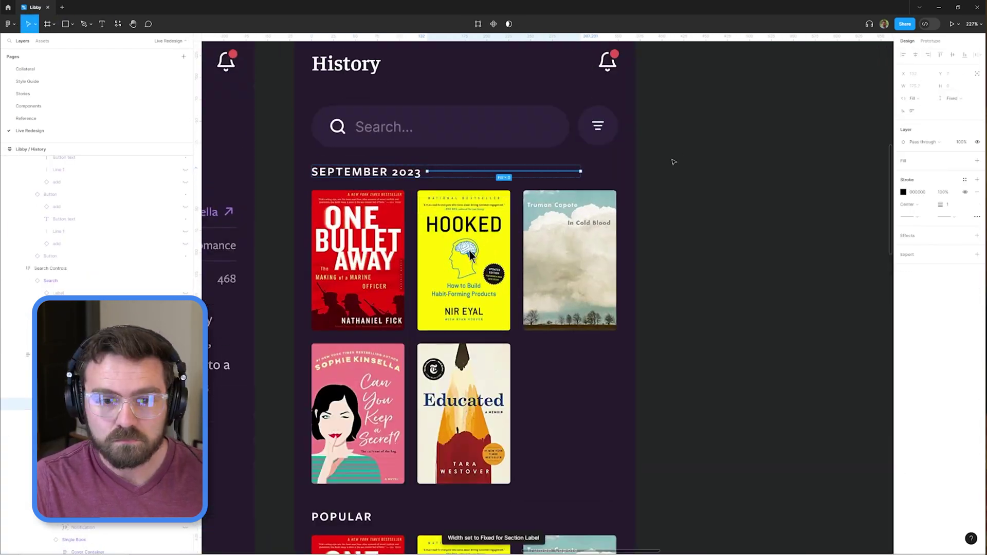
key(shift+Return)
scroll(455, 205, up, 2)
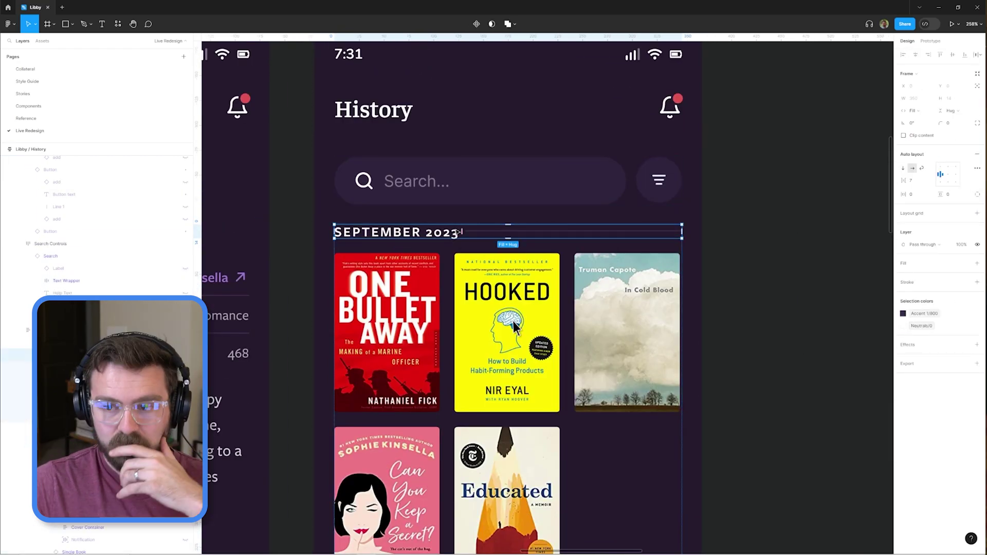
scroll(516, 325, down, 10)
click(585, 185)
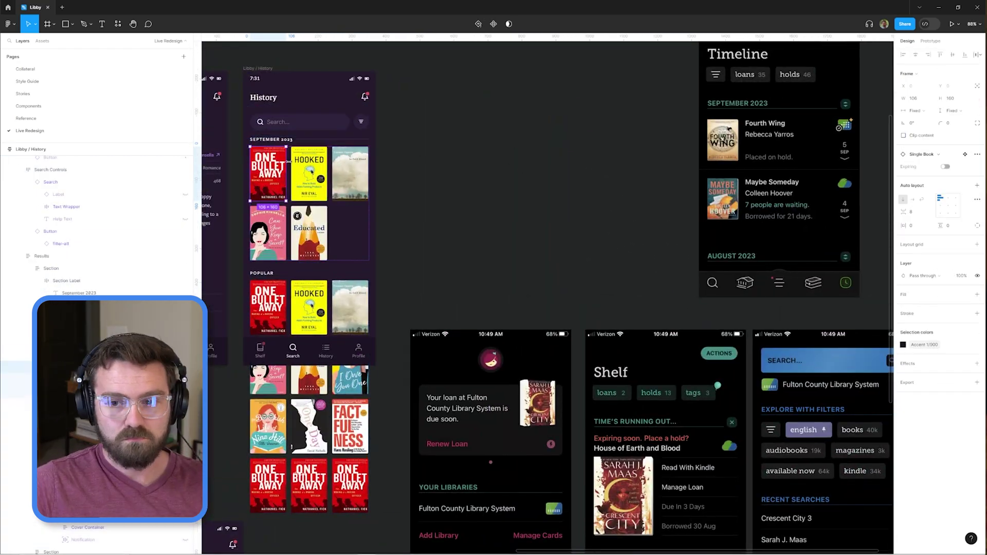
scroll(289, 161, up, 4)
key(ctrl+z)
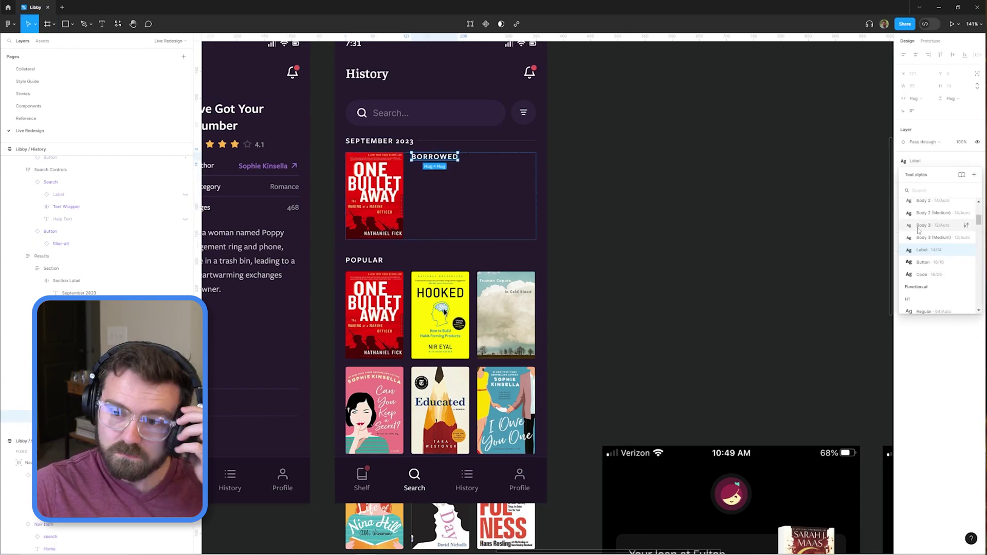
scroll(466, 201, up, 1)
key(Escape)
Delete the '8 people are waiting' line from the History entry
drag(481, 373, 563, 419)
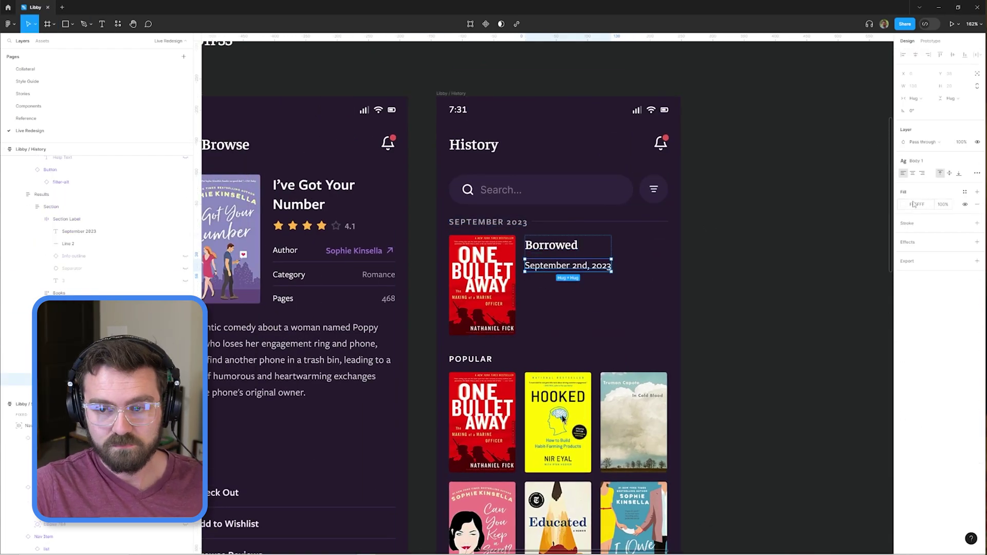
scroll(782, 280, down, 5)
scroll(783, 279, up, 5)
scroll(522, 238, down, 2)
key(Escape)
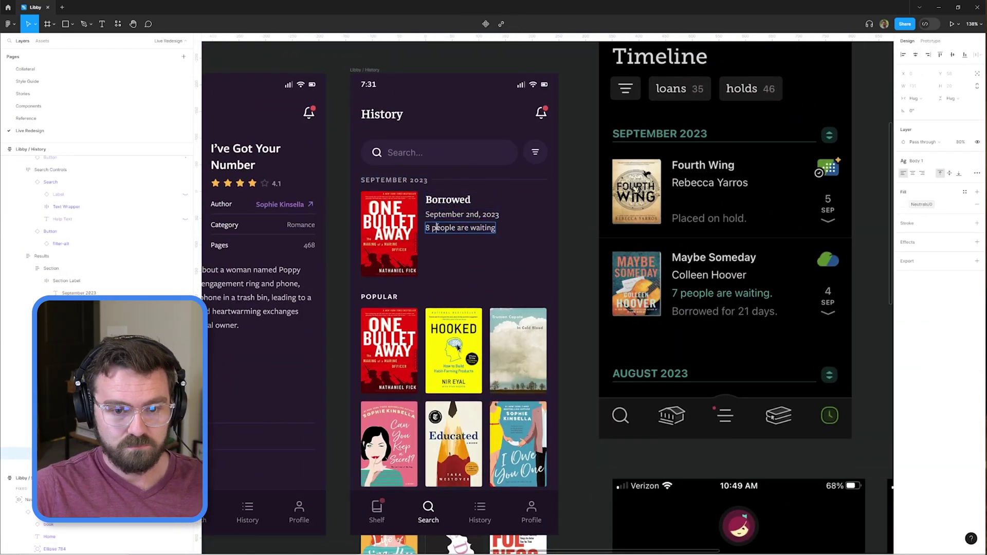
scroll(457, 347, down, 2)
key(Escape)
key(Delete)
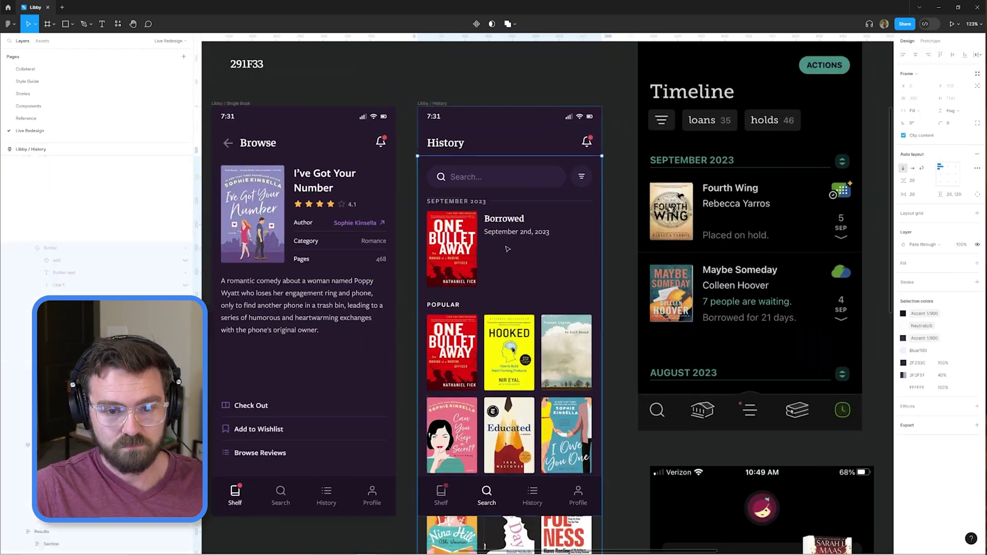
Duplicate the Borrowed entry and relabel the copy 'Returned'
click(448, 250)
key(ctrl+d)
scroll(553, 212, down, 1)
double_click(504, 301)
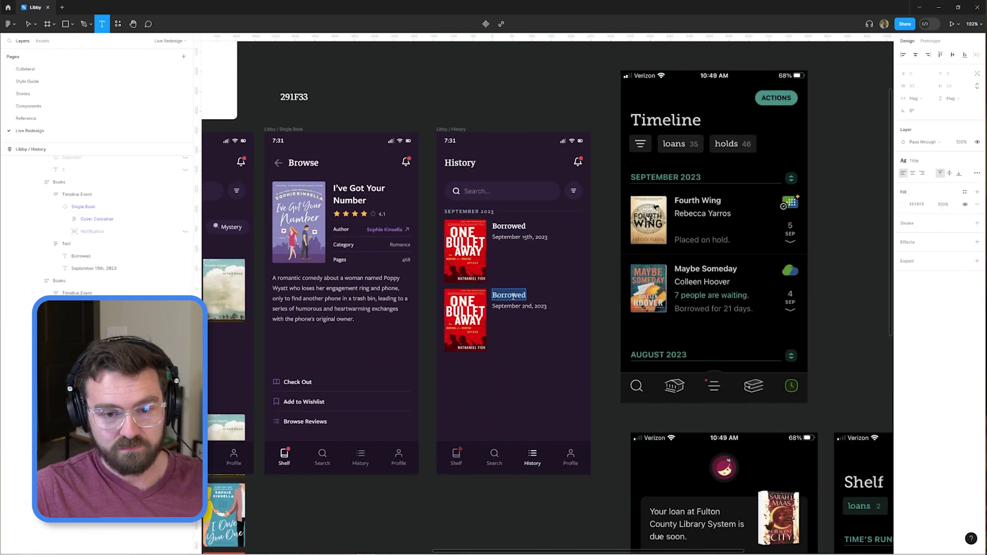
text(Returned)
key(Escape)
scroll(462, 288, up, 3)
scroll(466, 271, down, 3)
click(453, 247)
key(ctrl+z)
key(ctrl+z)
key(ctrl+z)
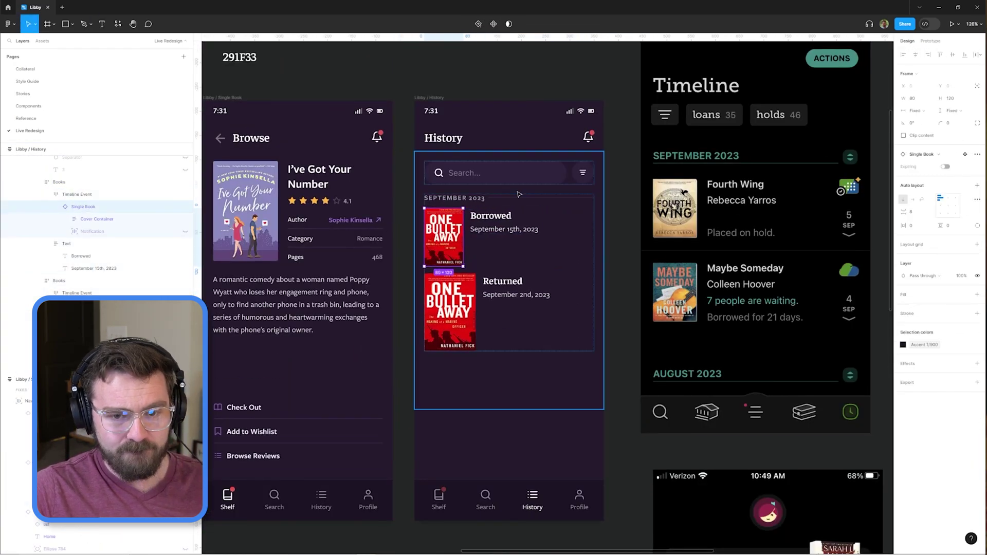
key(ctrl+shift+z)
key(ctrl+shift+z)
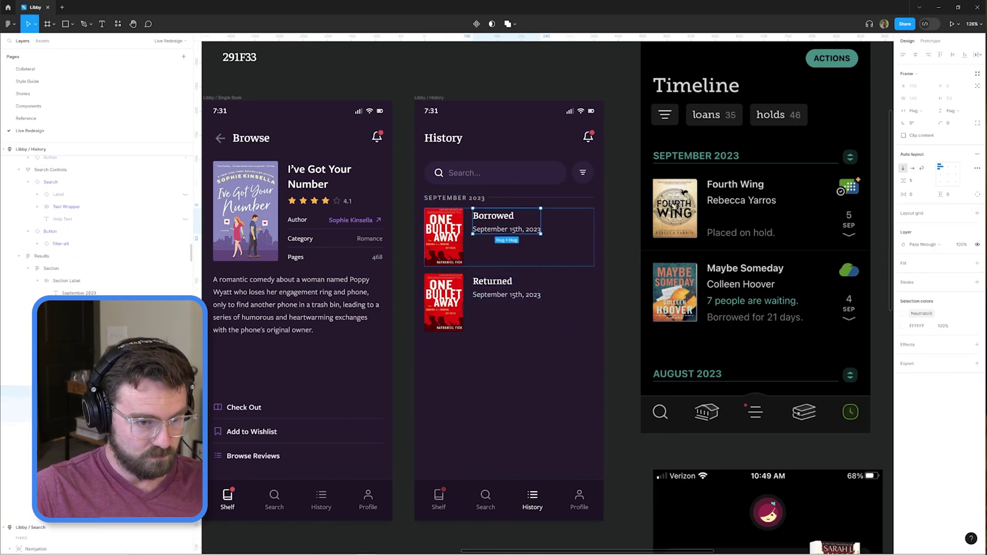
scroll(509, 236, up, 3)
scroll(509, 237, down, 2)
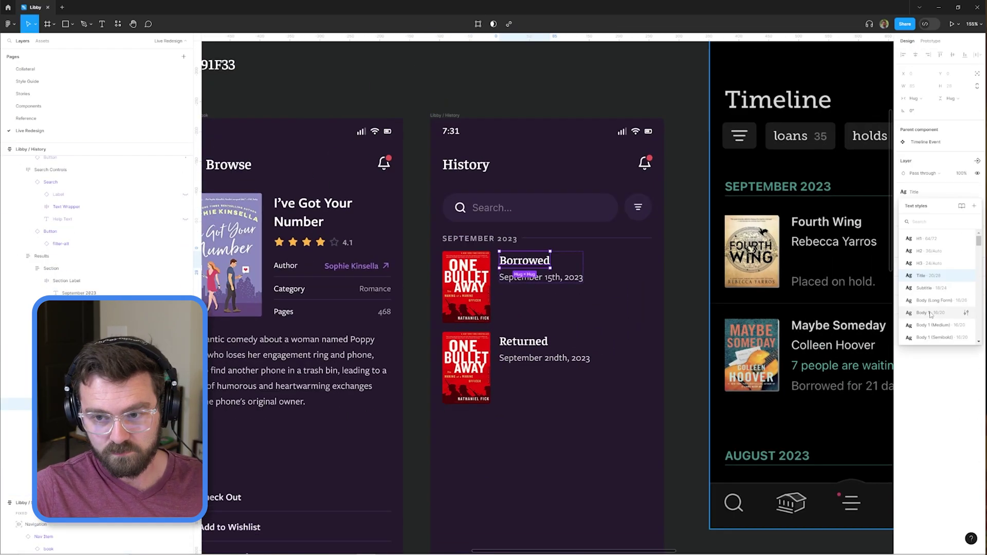
Add an arrow icon to the timeline event component and recolour the Returned entry's arrow
drag(559, 284, 560, 305)
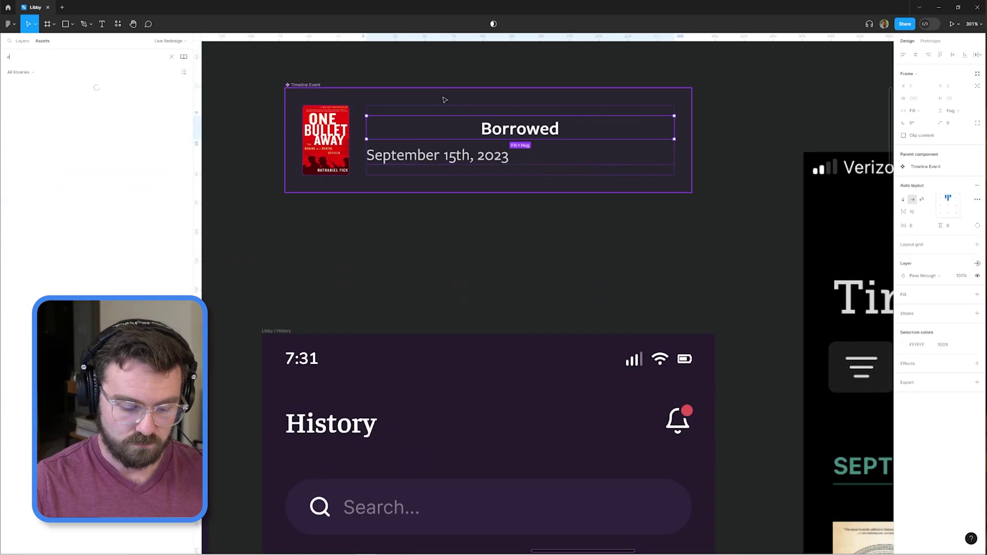
click(966, 99)
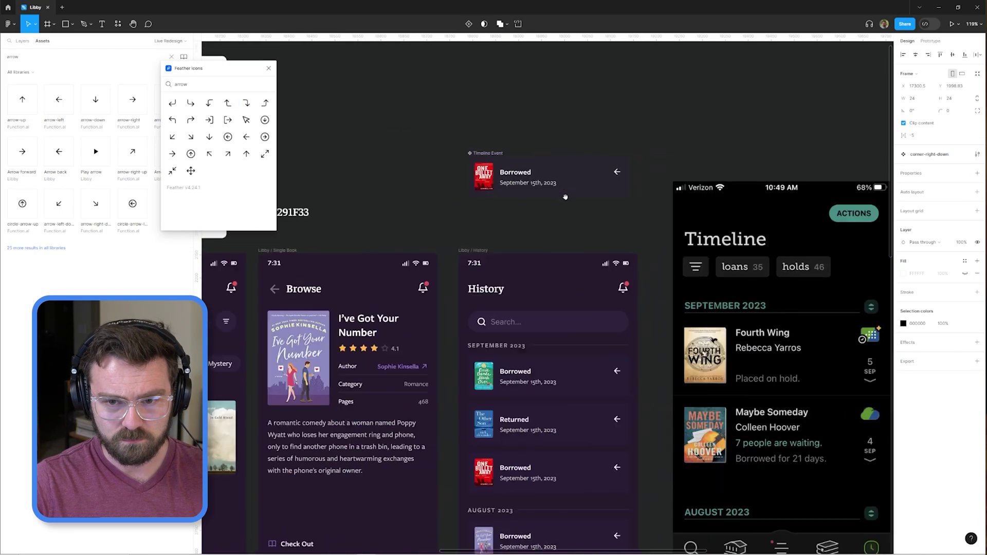
scroll(624, 159, down, 5)
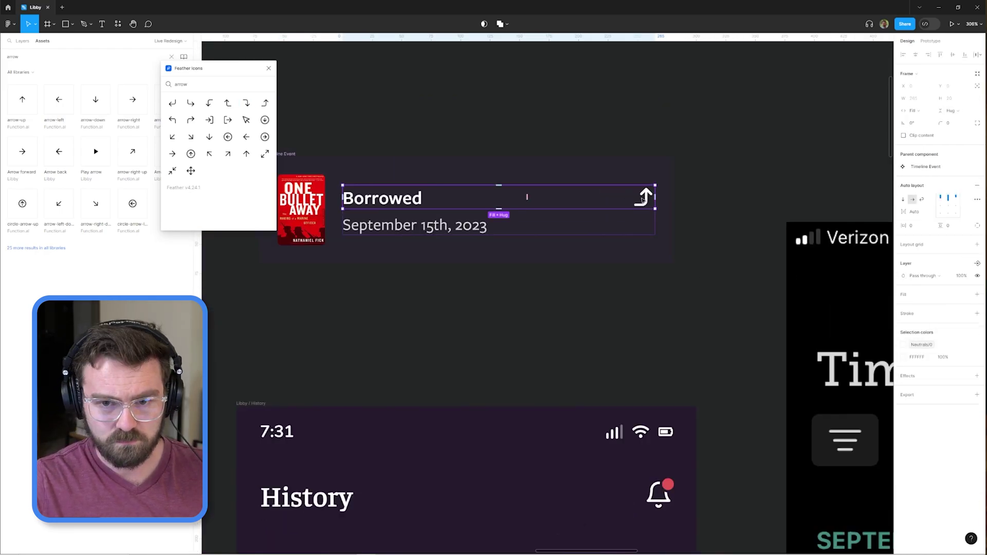
click(28, 370)
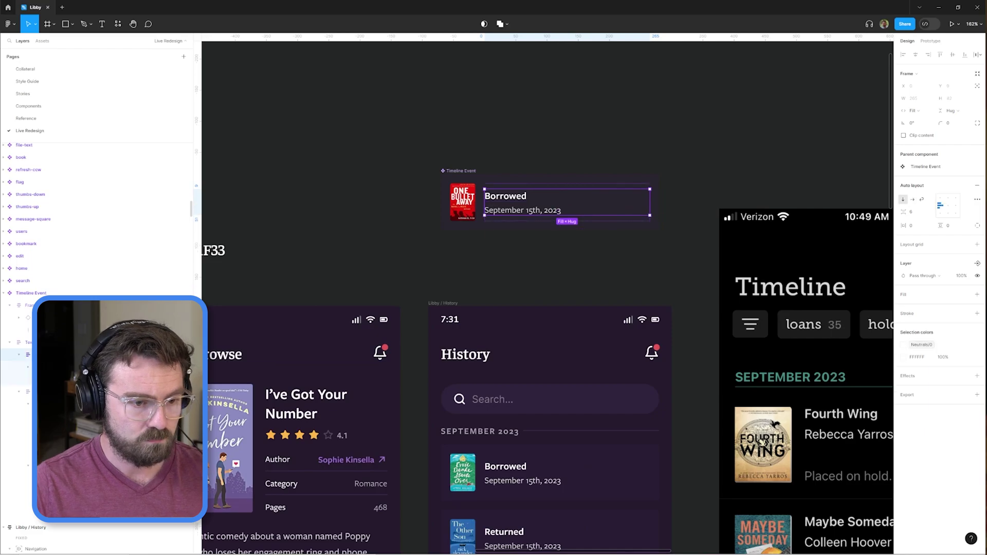
scroll(673, 228, down, 5)
click(617, 261)
click(965, 142)
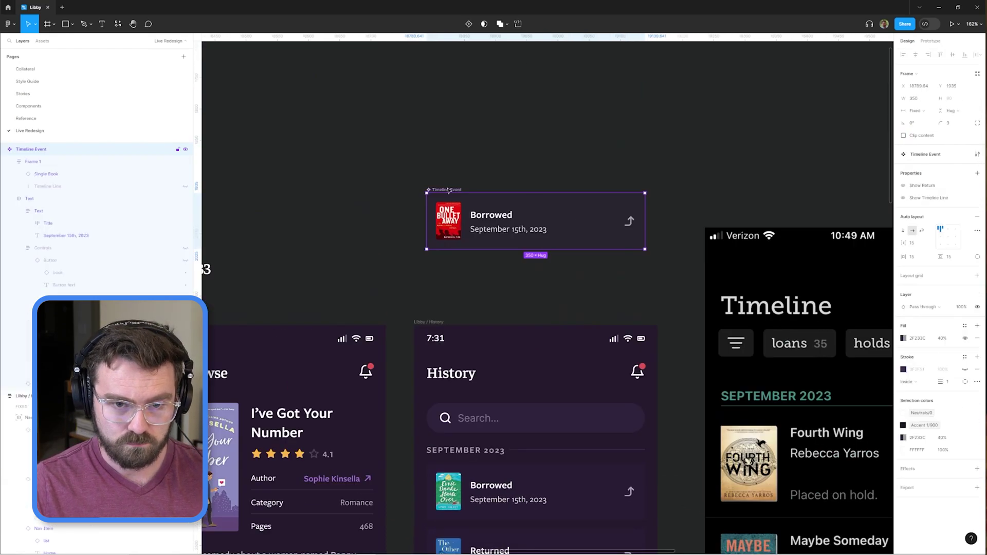
click(903, 317)
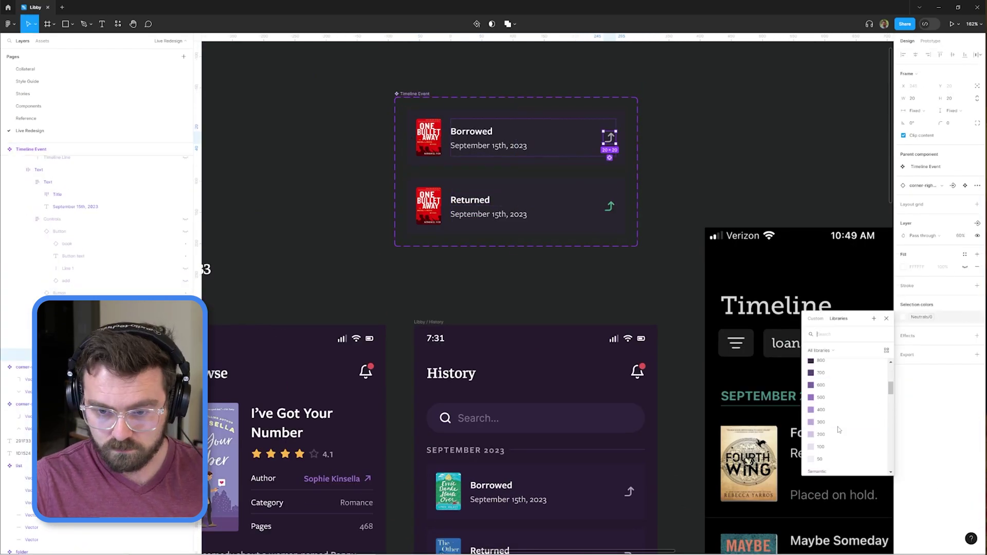
scroll(630, 260, down, 3)
Wire the navigation tab to the History screen in Prototype mode
key(shift+e)
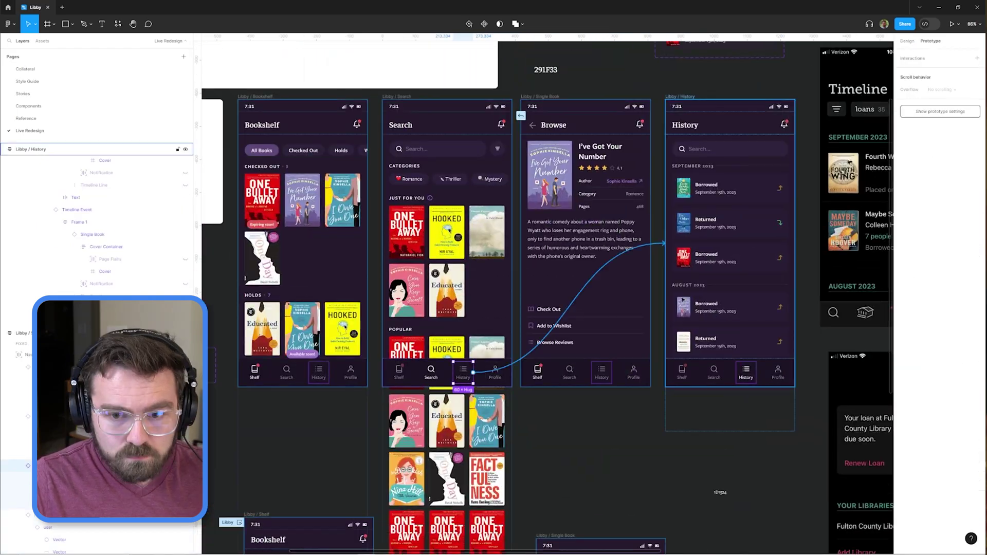
click(435, 379)
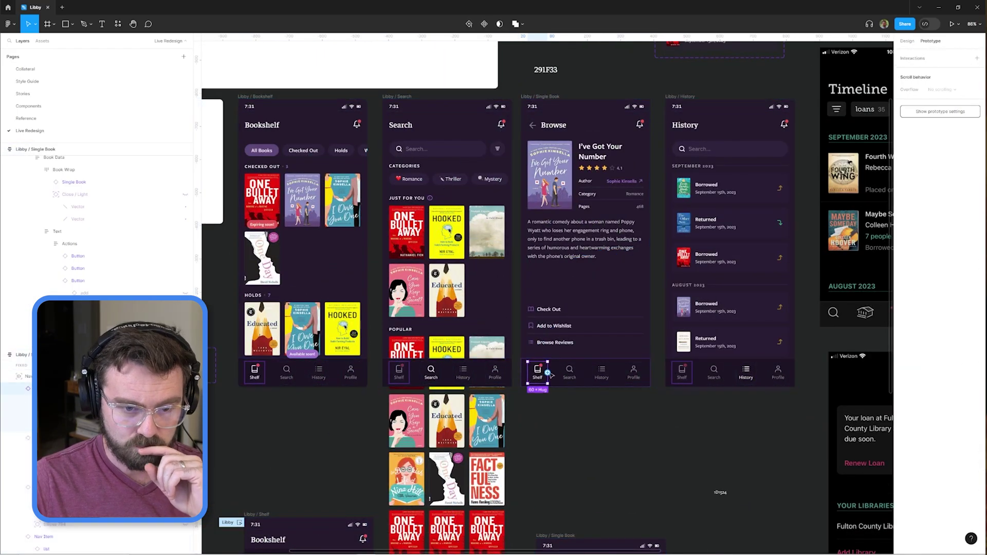
click(746, 373)
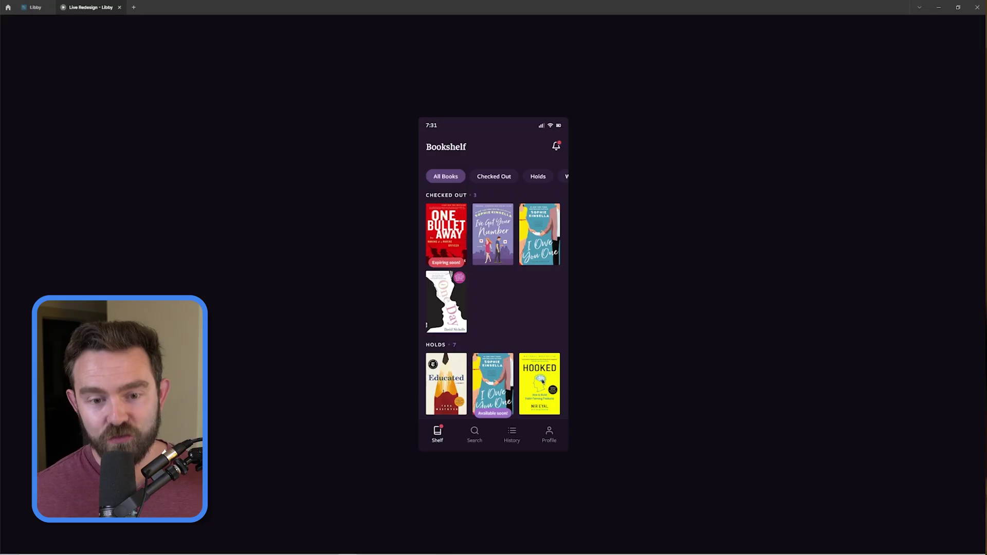
Scroll the Bookshelf, open the I've Got Your Number detail page, then go back
click(747, 330)
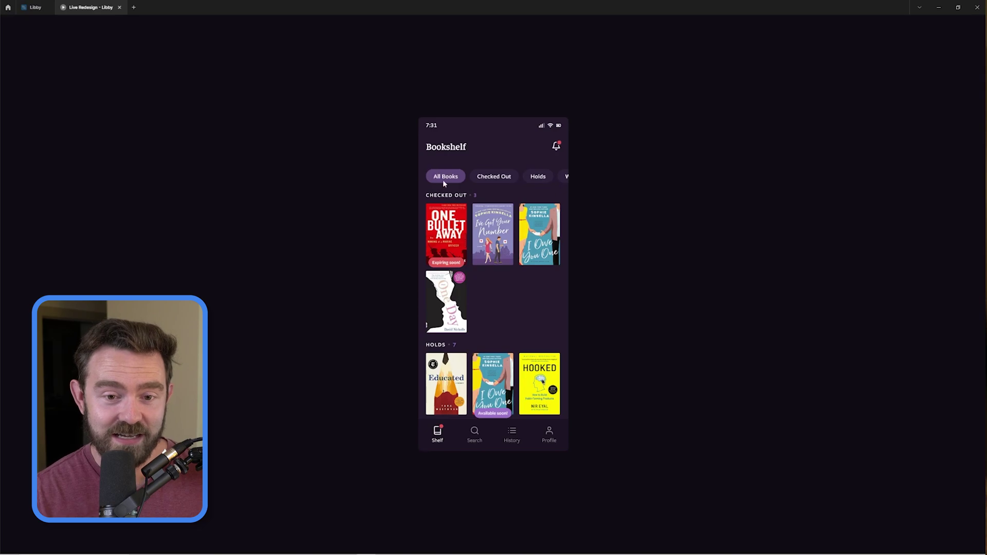
scroll(504, 318, down, 1)
scroll(504, 317, down, 5)
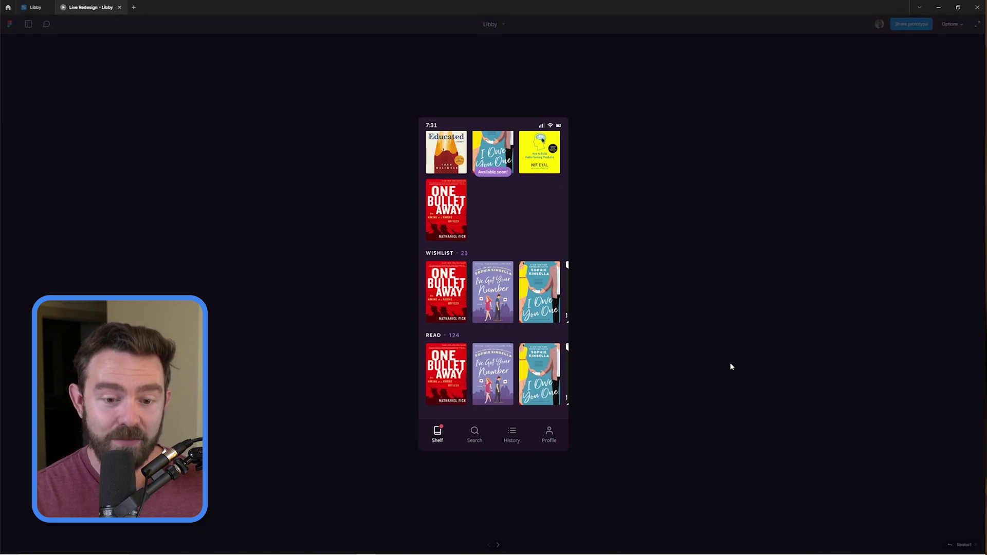
scroll(507, 360, up, 6)
scroll(507, 282, up, 2)
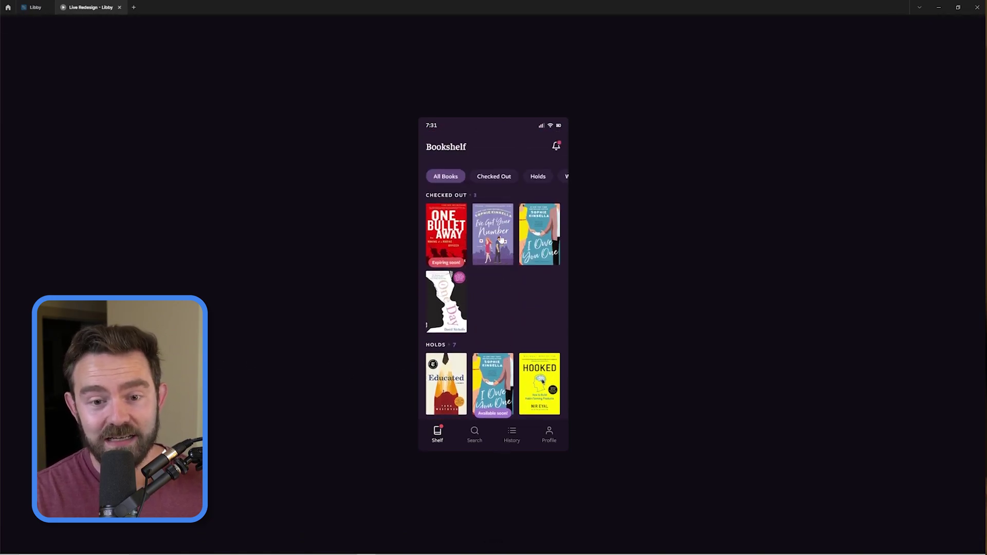
click(501, 240)
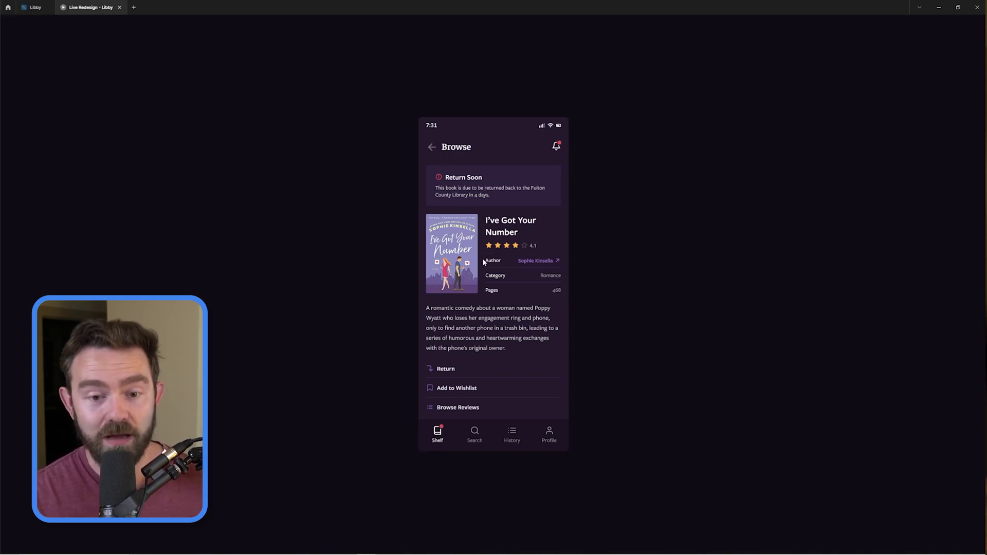
click(433, 149)
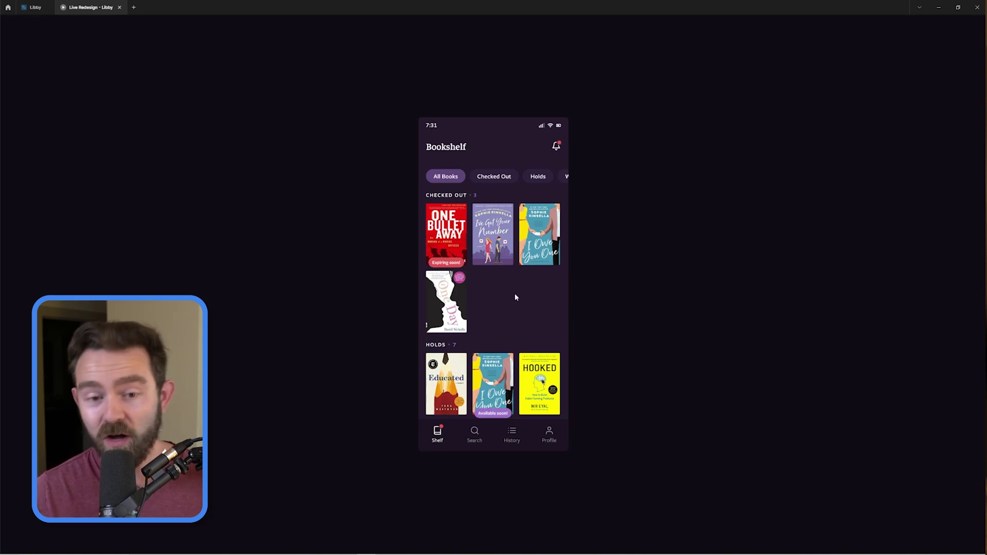
Switch to the Search screen, then to History and scroll through its entries
click(474, 437)
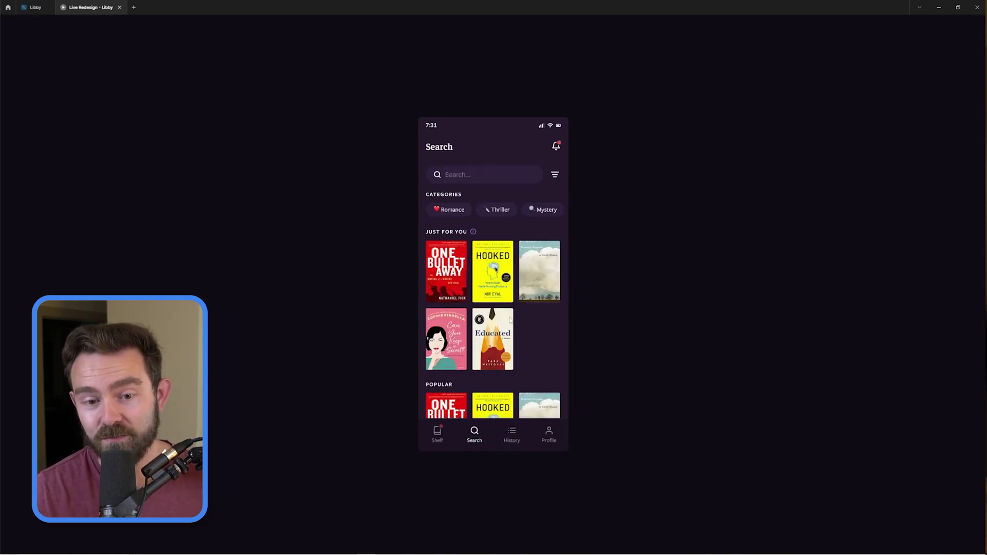
drag(540, 329, 542, 379)
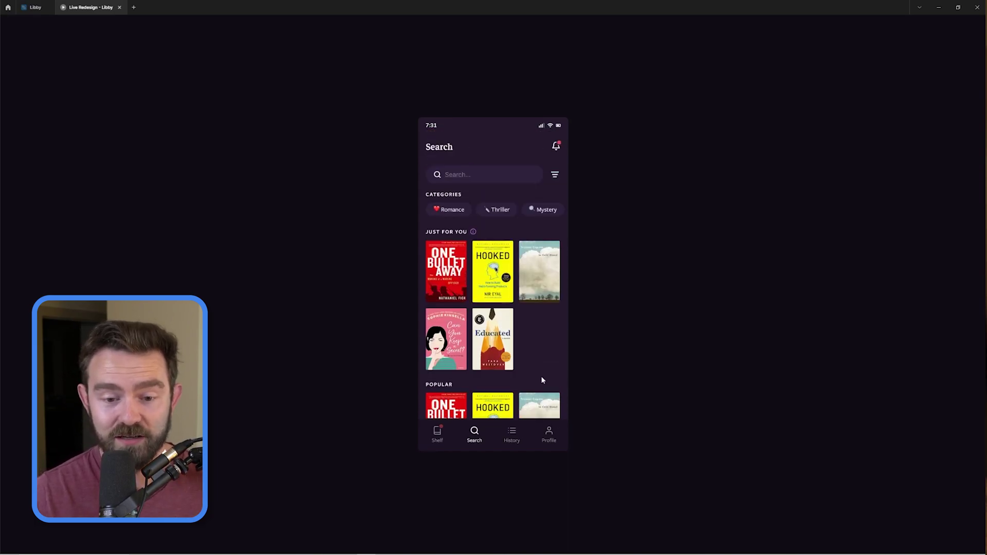
click(518, 445)
drag(523, 335, 511, 267)
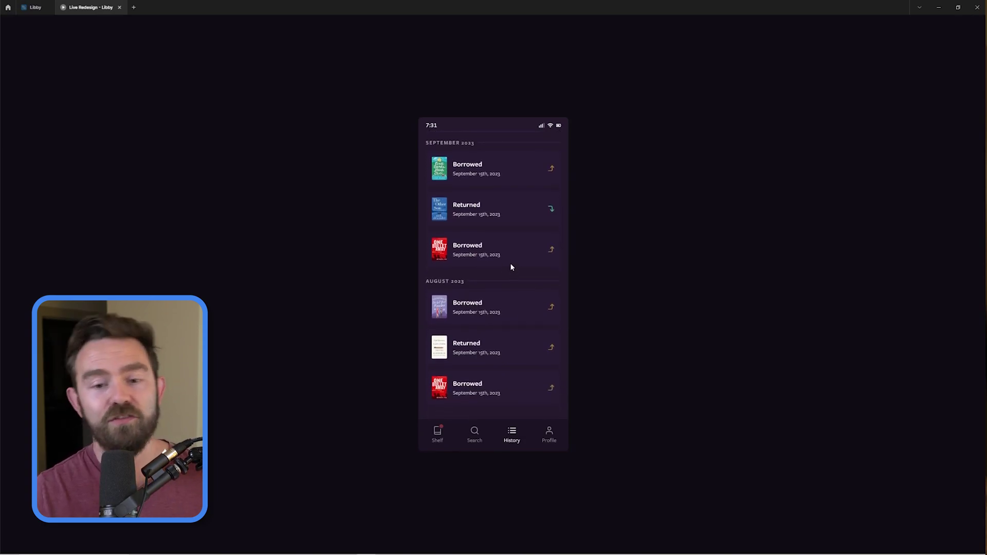
drag(522, 214, 530, 310)
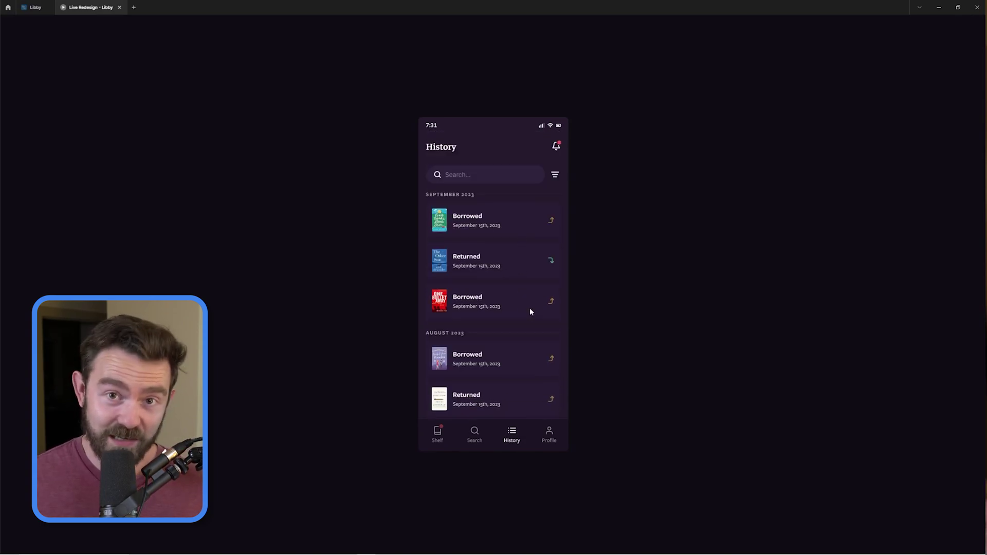